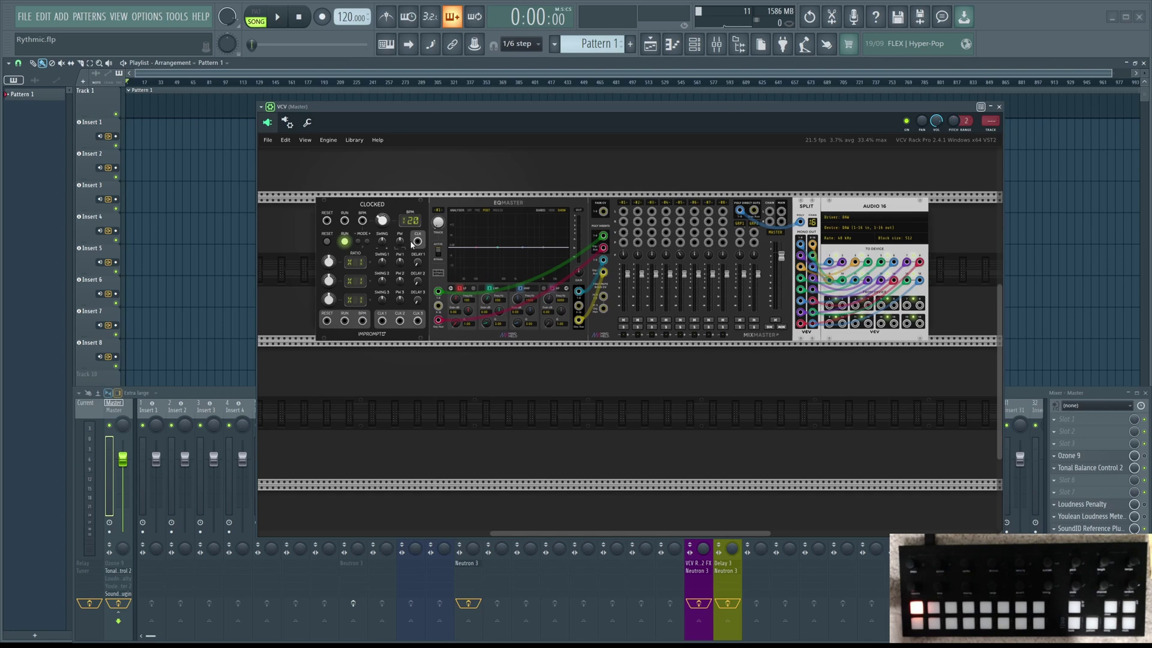
Look over the VCV Rack patch of clock, EQ, mixer and audio modules on the master
{"action": "mouse_move", "coordinate": [682, 277]}
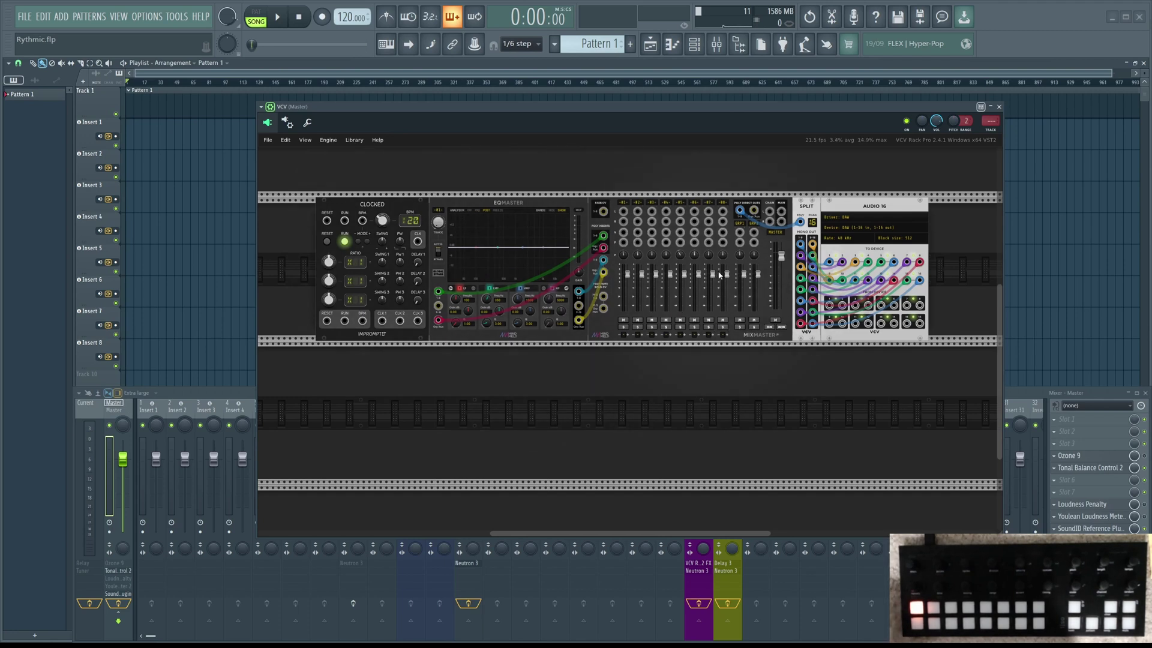
{"action": "mouse_move", "coordinate": [629, 292]}
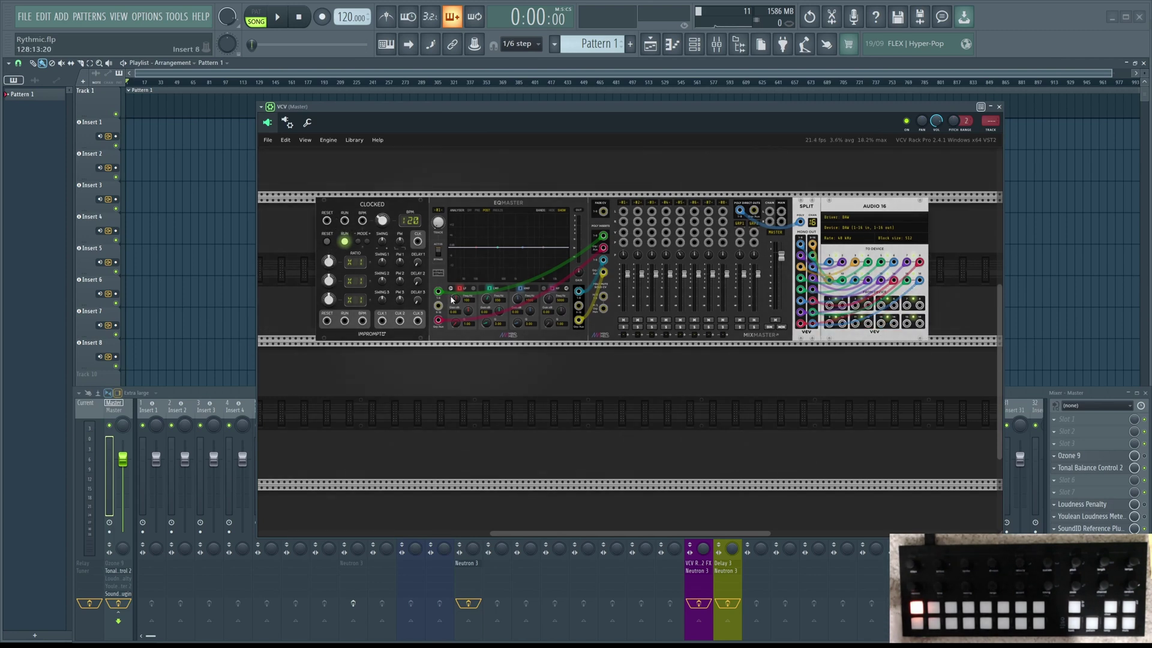
{"action": "mouse_move", "coordinate": [788, 262]}
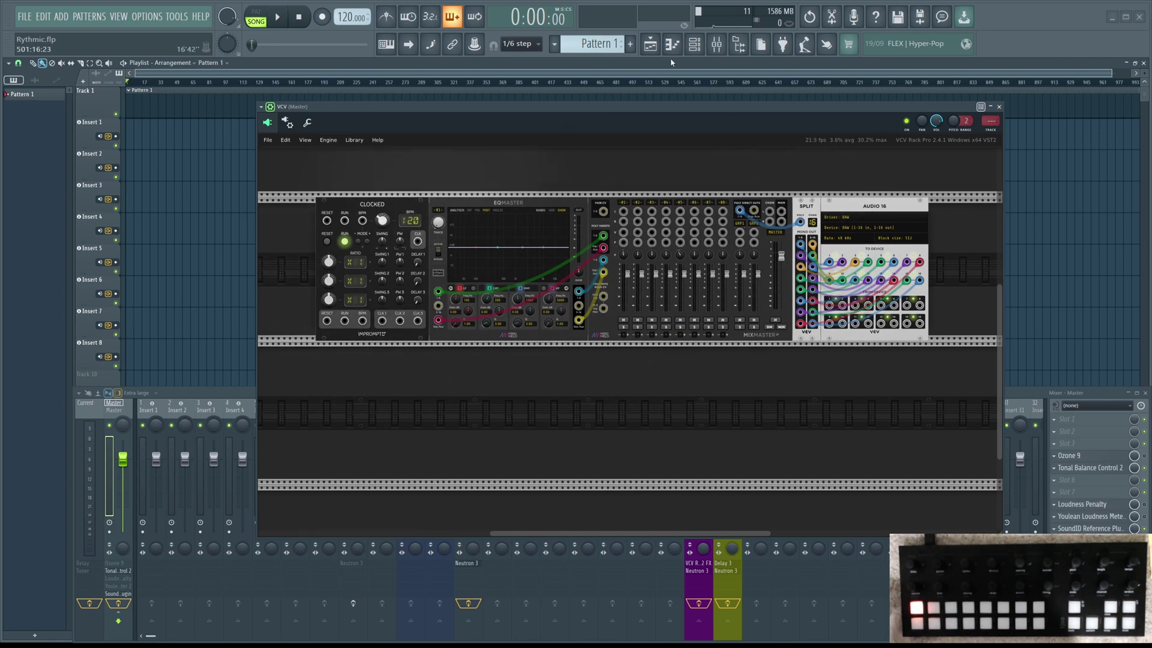
Show and close the channel rack, check the VCV wrapper's Processing options, then return to the patch
{"action": "left_click", "coordinate": [700, 50]}
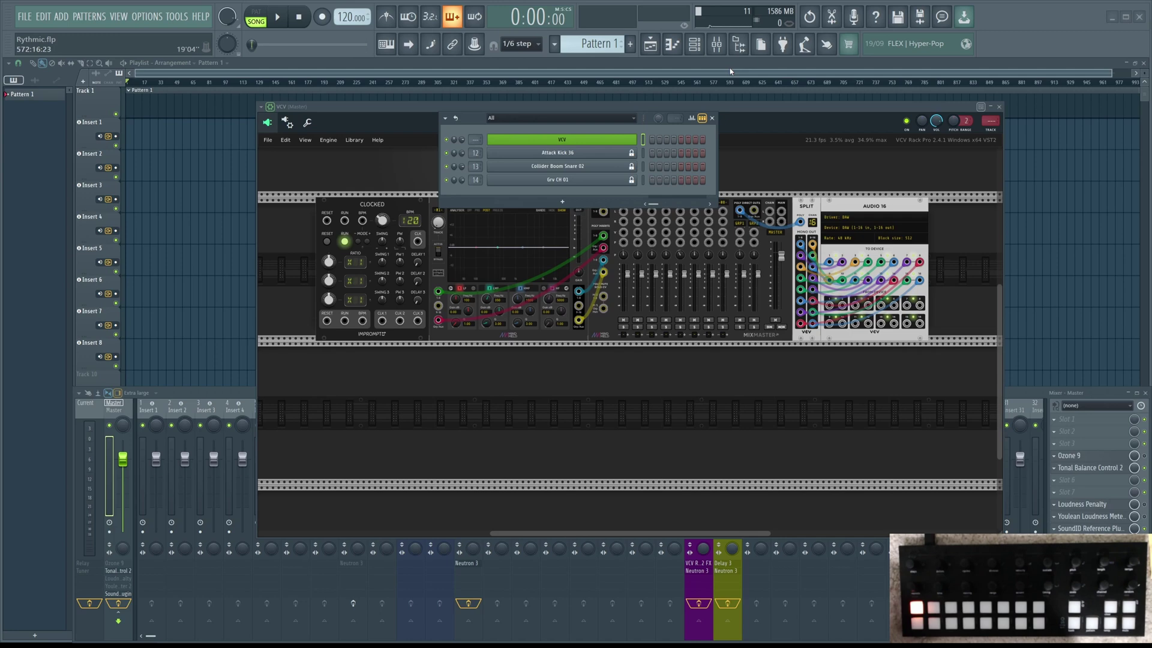
{"action": "left_click", "coordinate": [737, 109]}
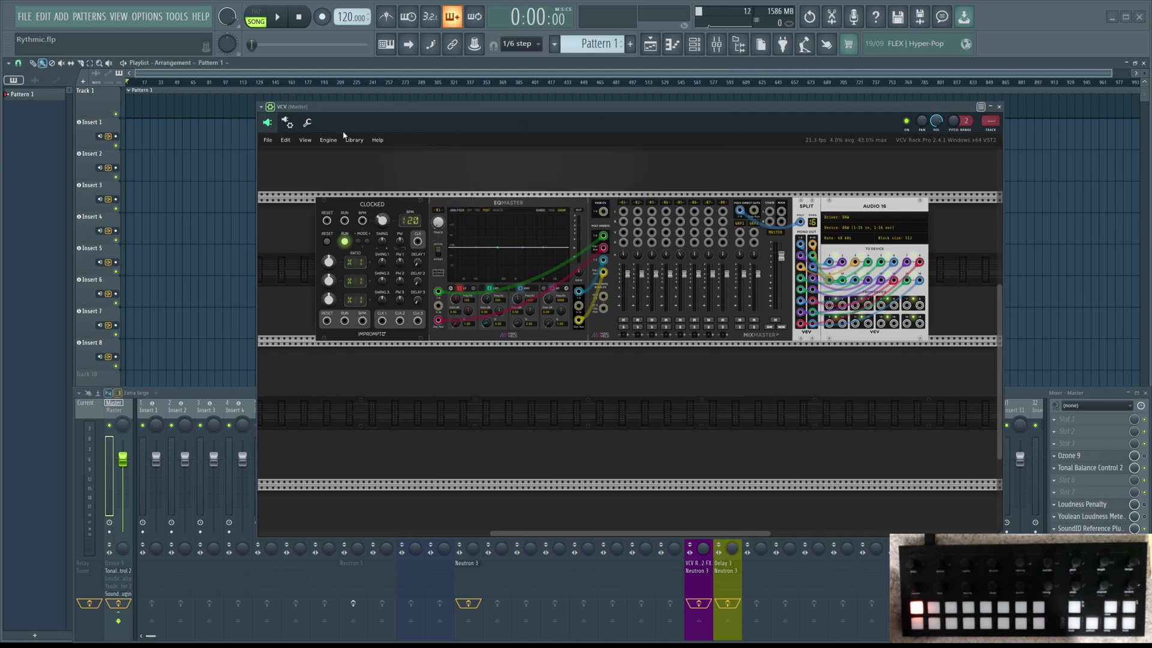
{"action": "left_click", "coordinate": [290, 124]}
{"action": "left_click", "coordinate": [299, 142]}
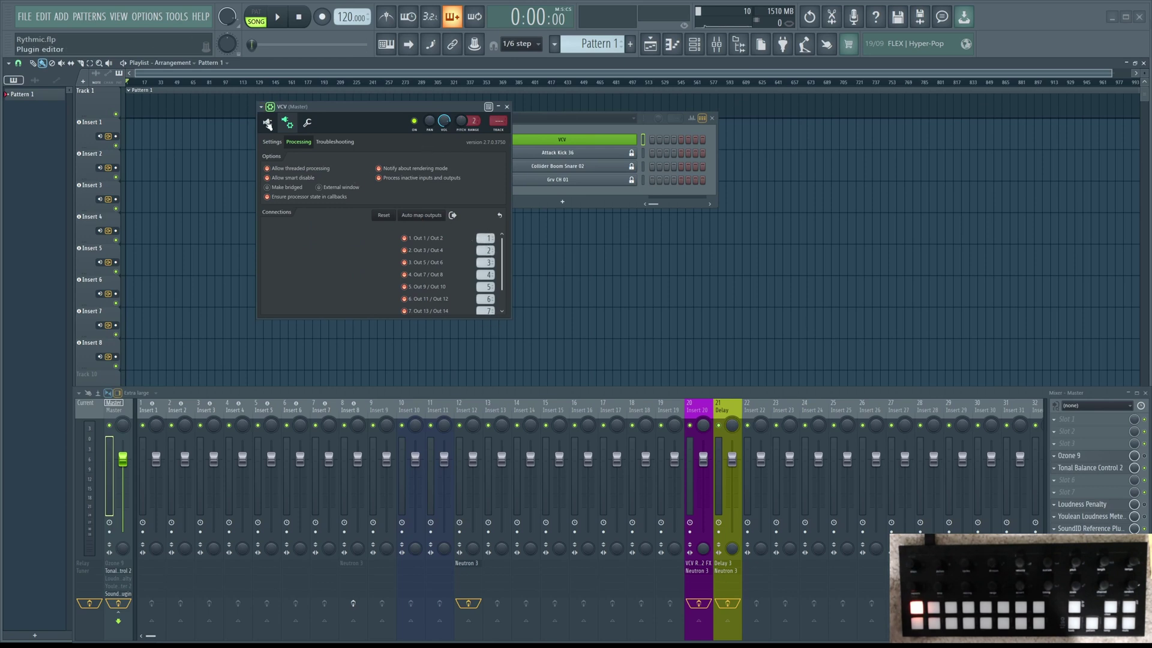
{"action": "left_click", "coordinate": [267, 124]}
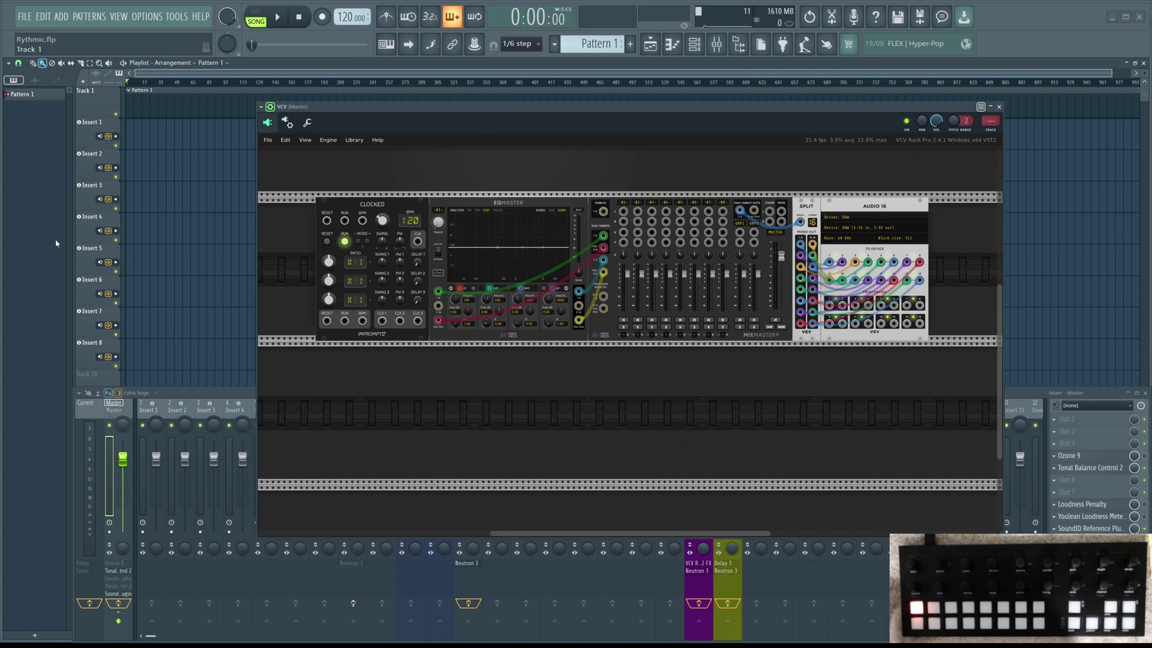
Inspect the Track mode options in the Track 11 header menu
{"action": "scroll", "coordinate": [93, 228], "scroll_direction": "down", "scroll_amount": 2}
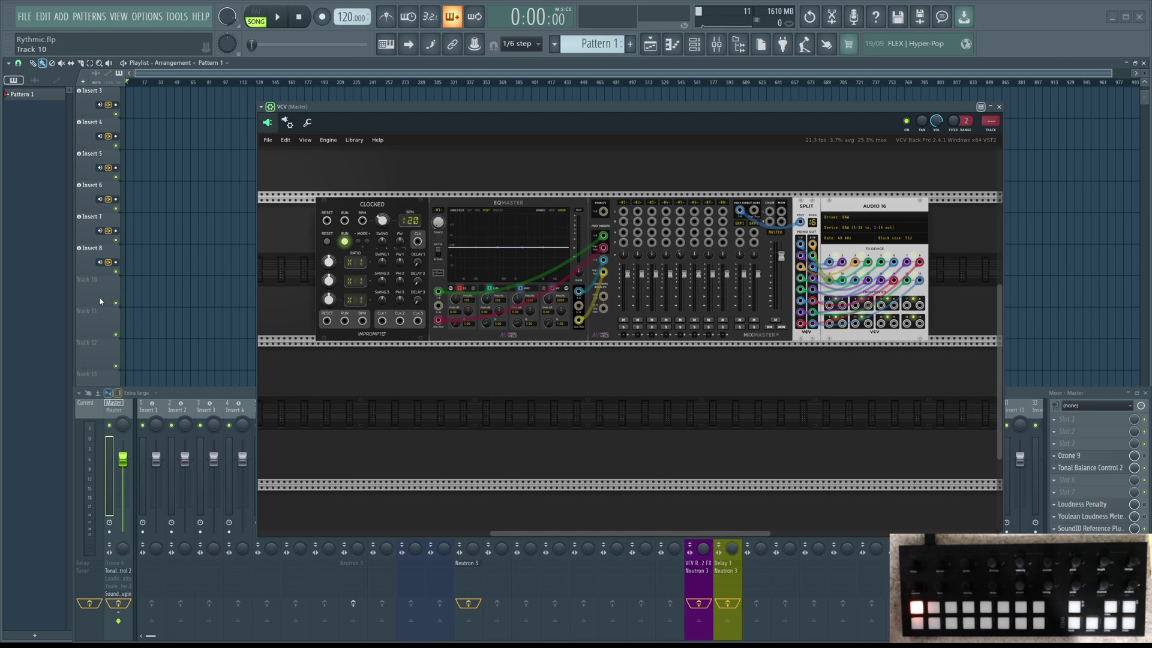
{"action": "right_click", "coordinate": [94, 326]}
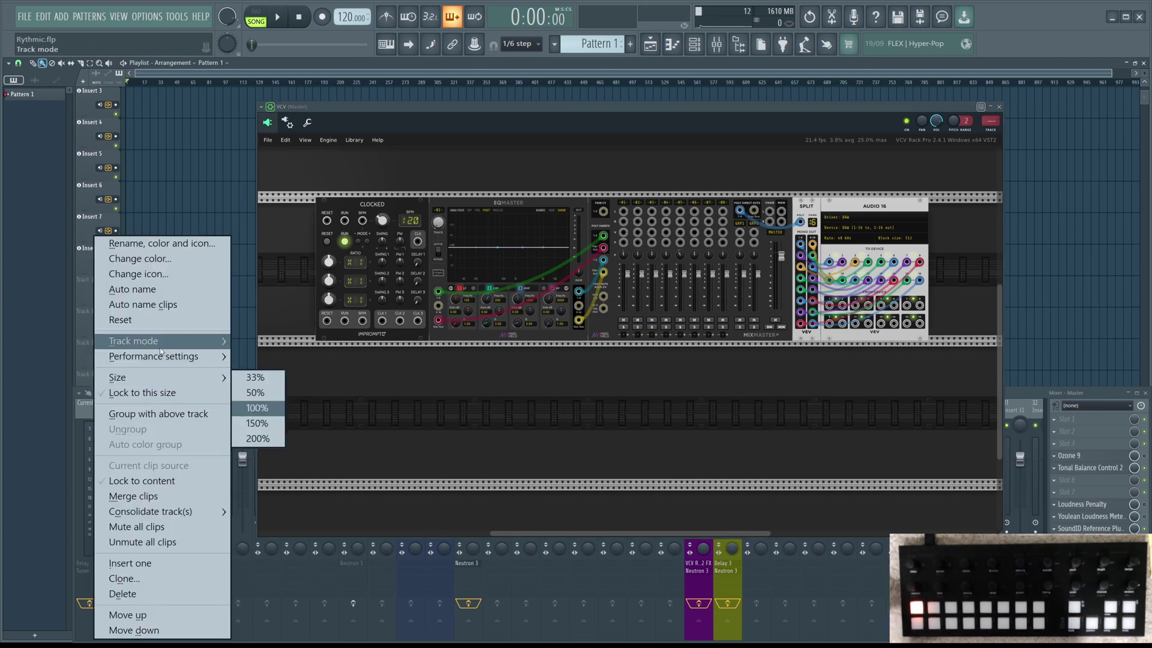
{"action": "mouse_move", "coordinate": [166, 349]}
{"action": "mouse_move", "coordinate": [276, 356]}
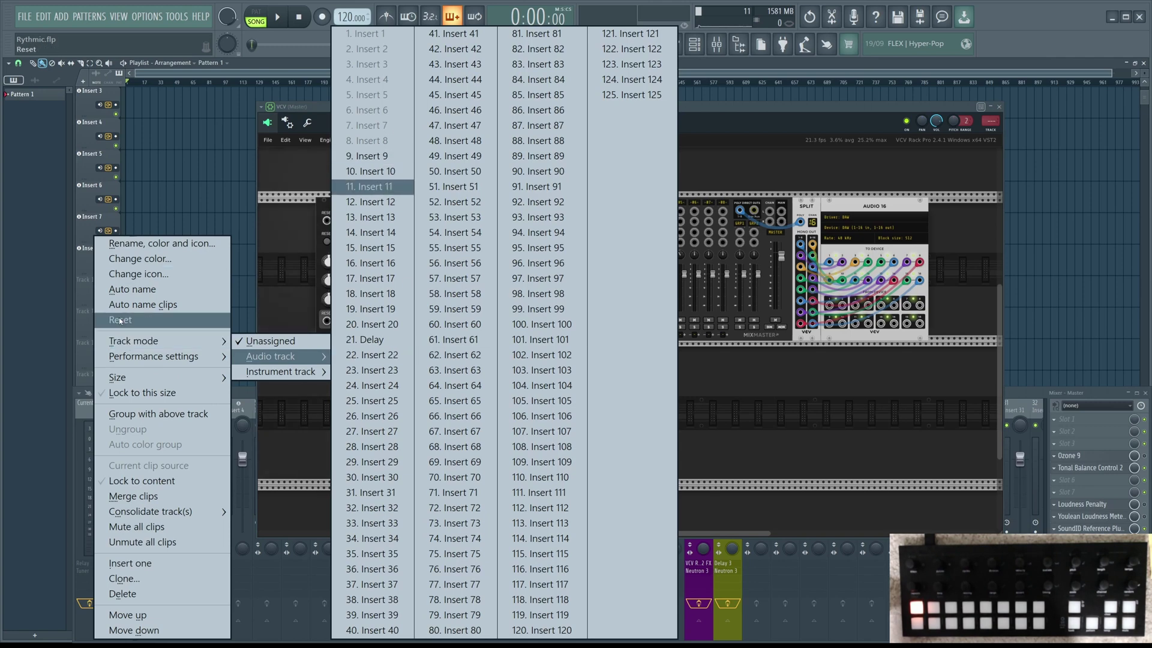
{"action": "left_click", "coordinate": [9, 292]}
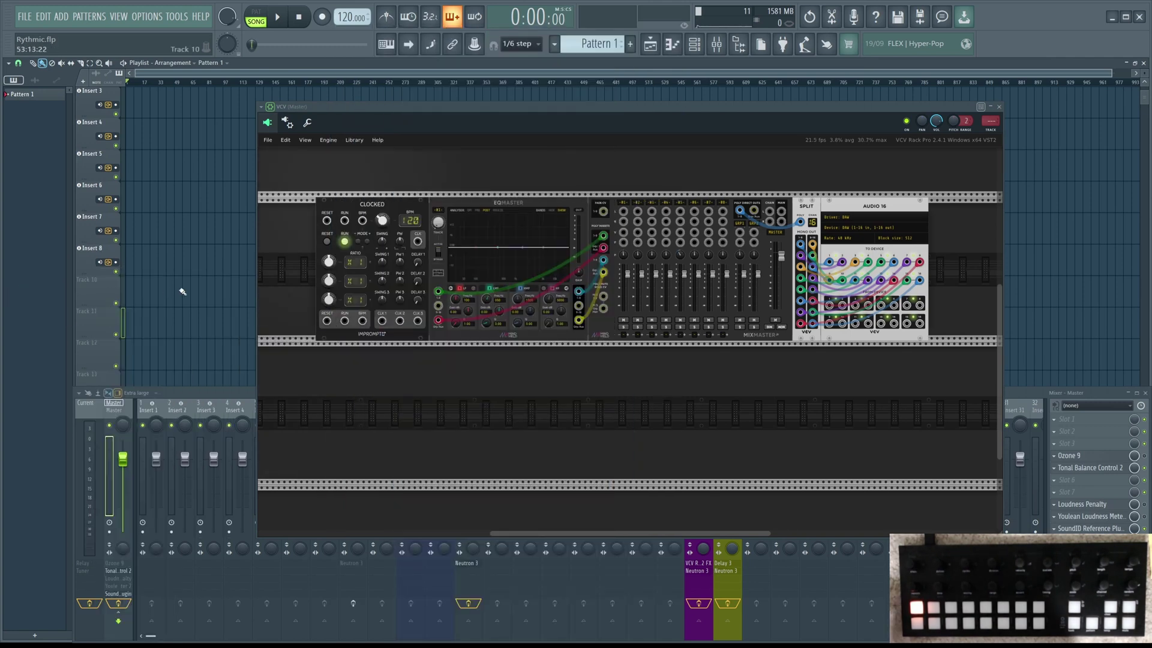
{"action": "scroll", "coordinate": [182, 291], "scroll_direction": "up", "scroll_amount": 2}
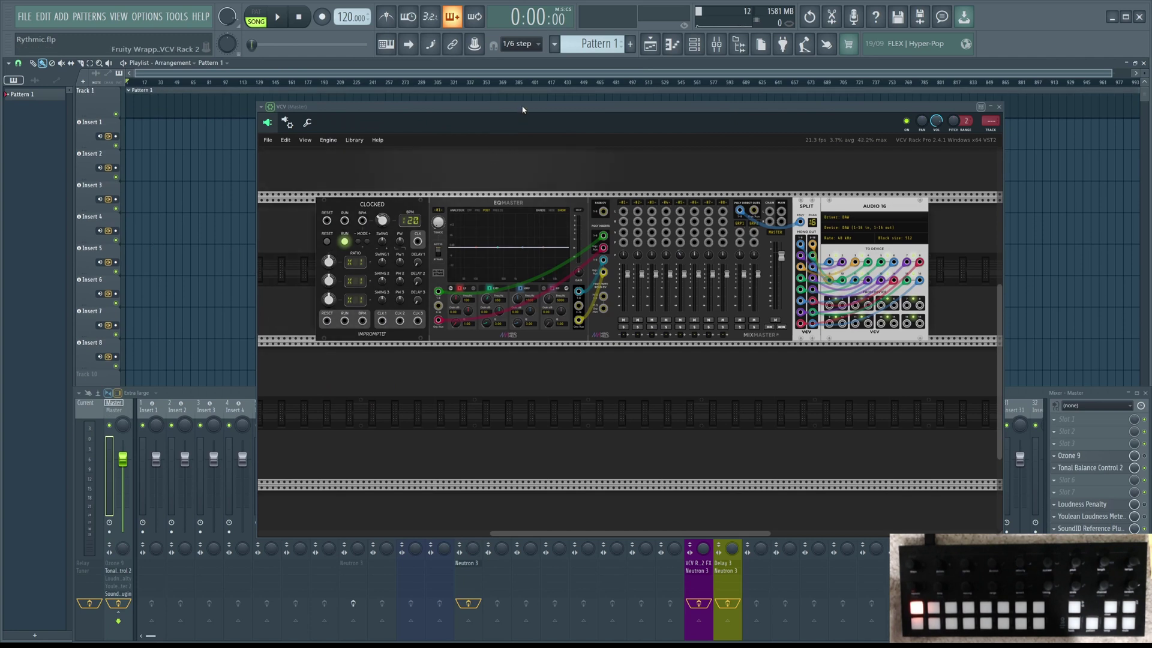
Move the VCV Rack window higher and bring it in front of the mixer
{"action": "left_click_drag", "start_coordinate": [522, 110], "coordinate": [564, 76]}
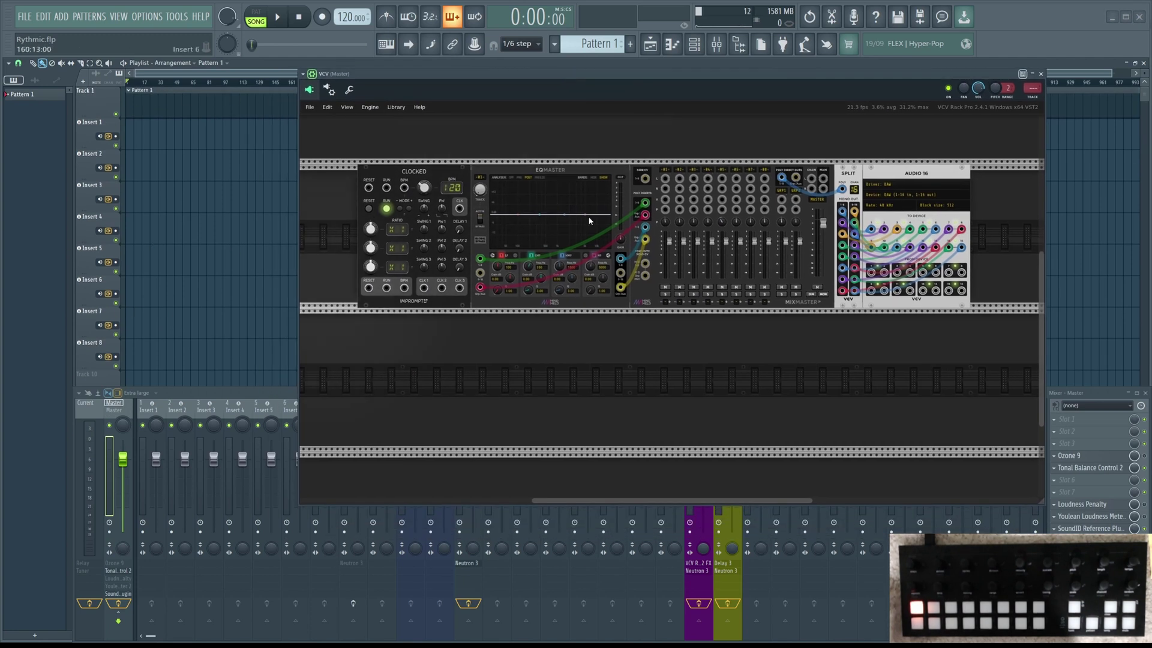
{"action": "left_click", "coordinate": [174, 393]}
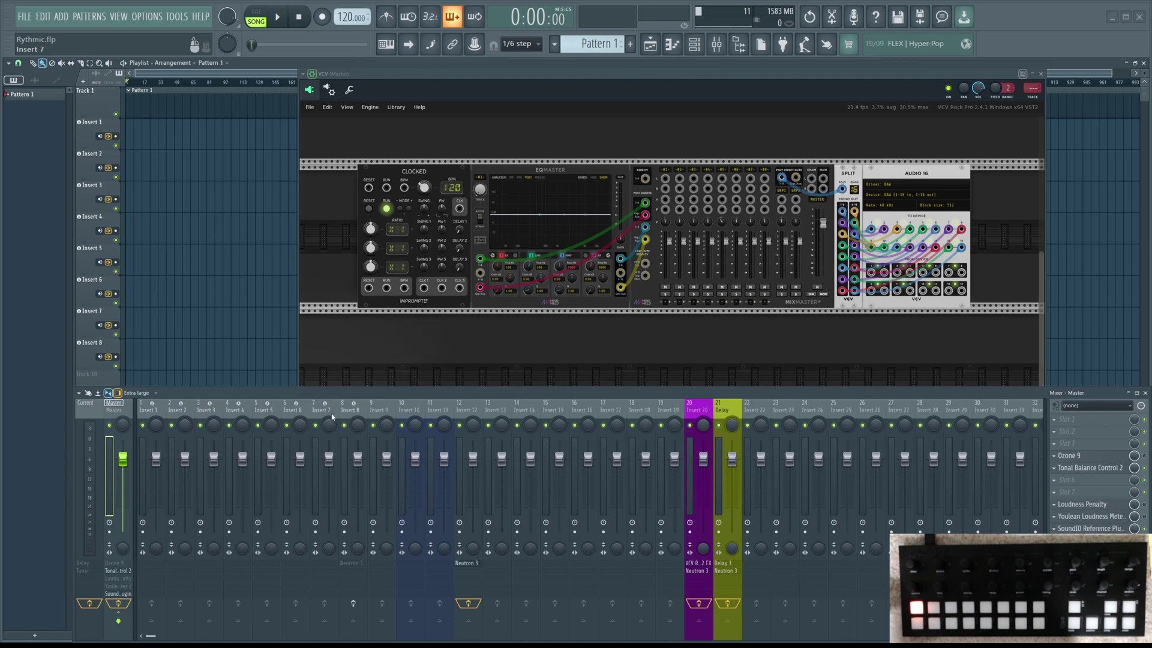
{"action": "left_click_drag", "start_coordinate": [599, 77], "coordinate": [542, 73]}
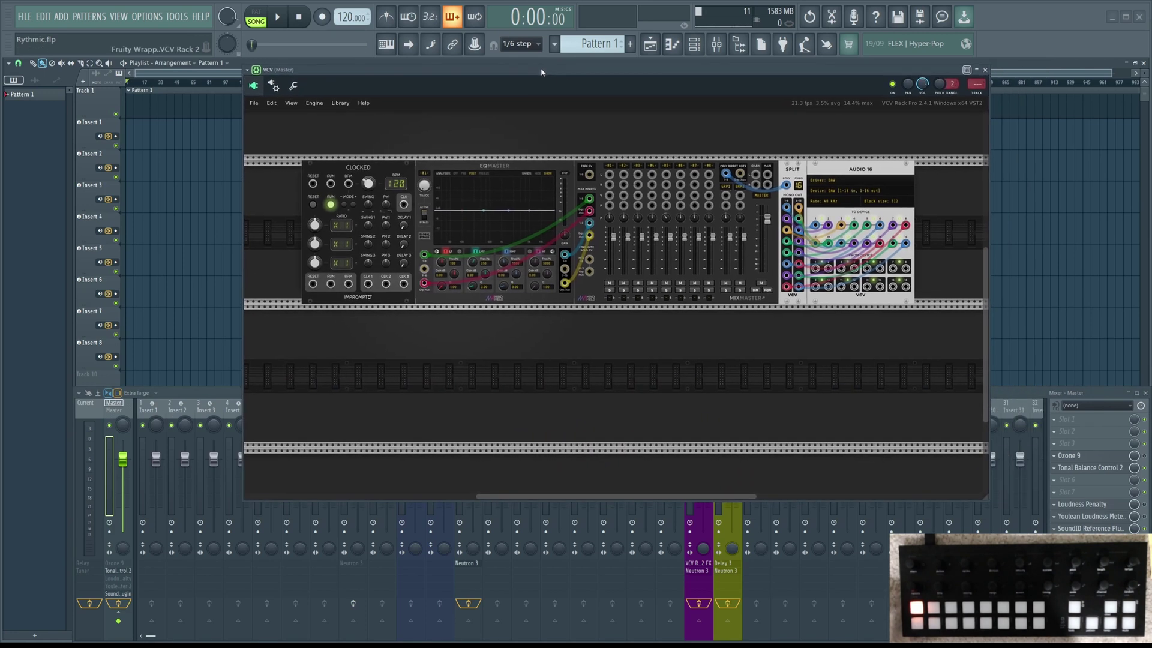
Load the recent patch 'Starter 1 VCV to DAW audio 16' into VCV Rack and shift its window lower right
{"action": "left_click", "coordinate": [255, 104]}
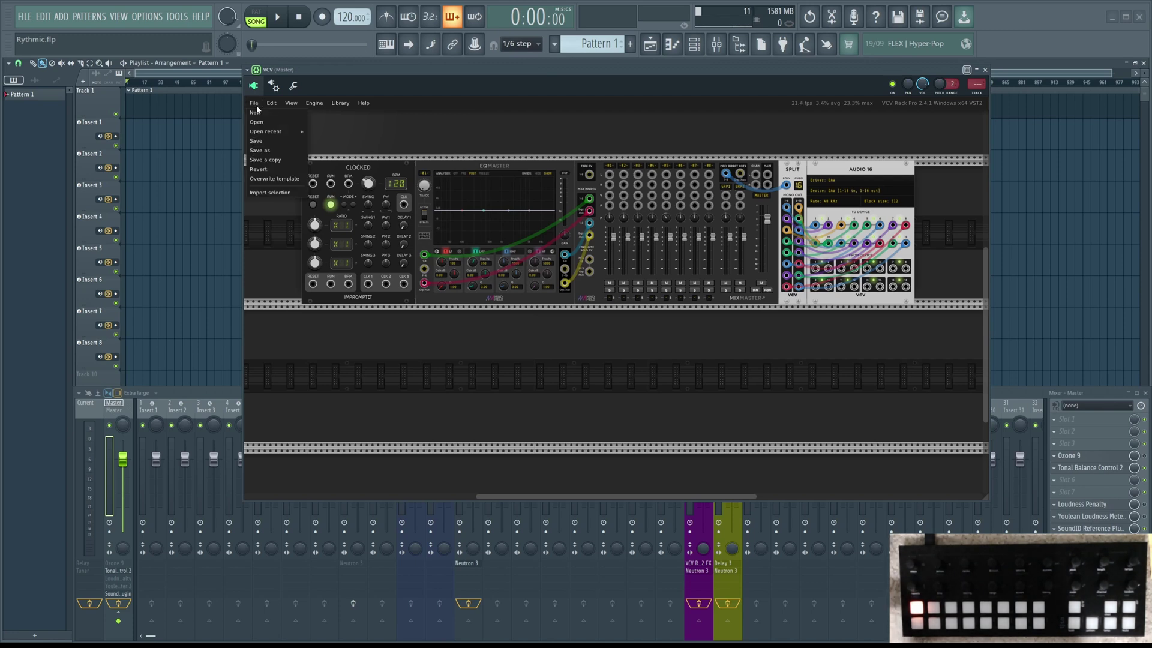
{"action": "mouse_move", "coordinate": [258, 132]}
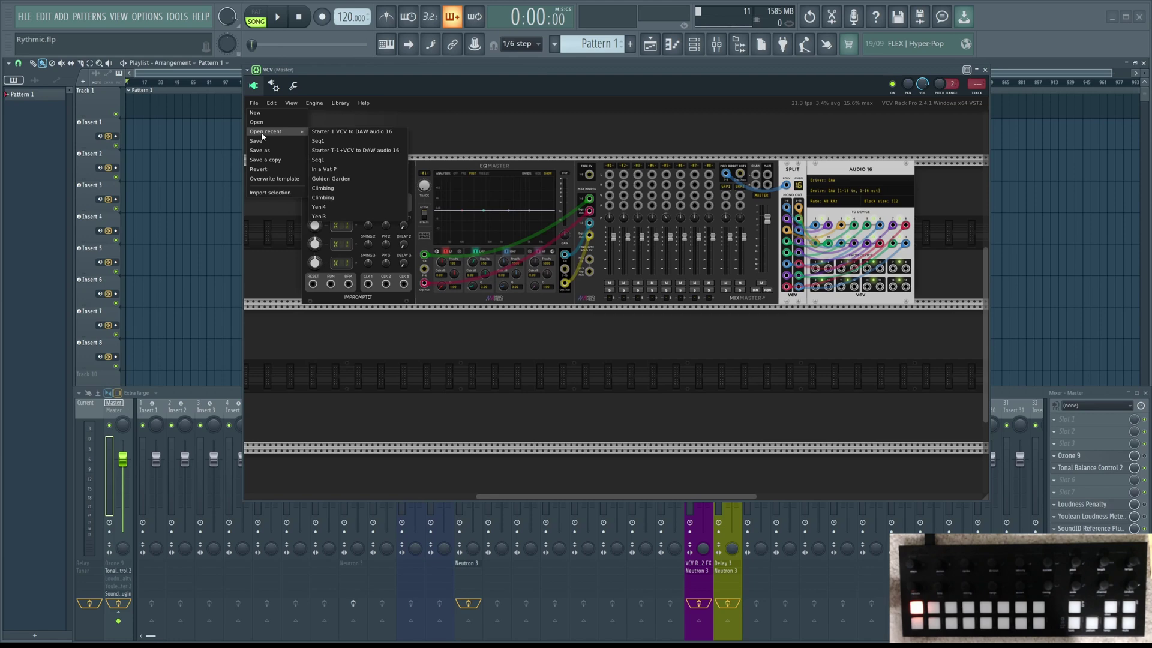
{"action": "left_click", "coordinate": [324, 132]}
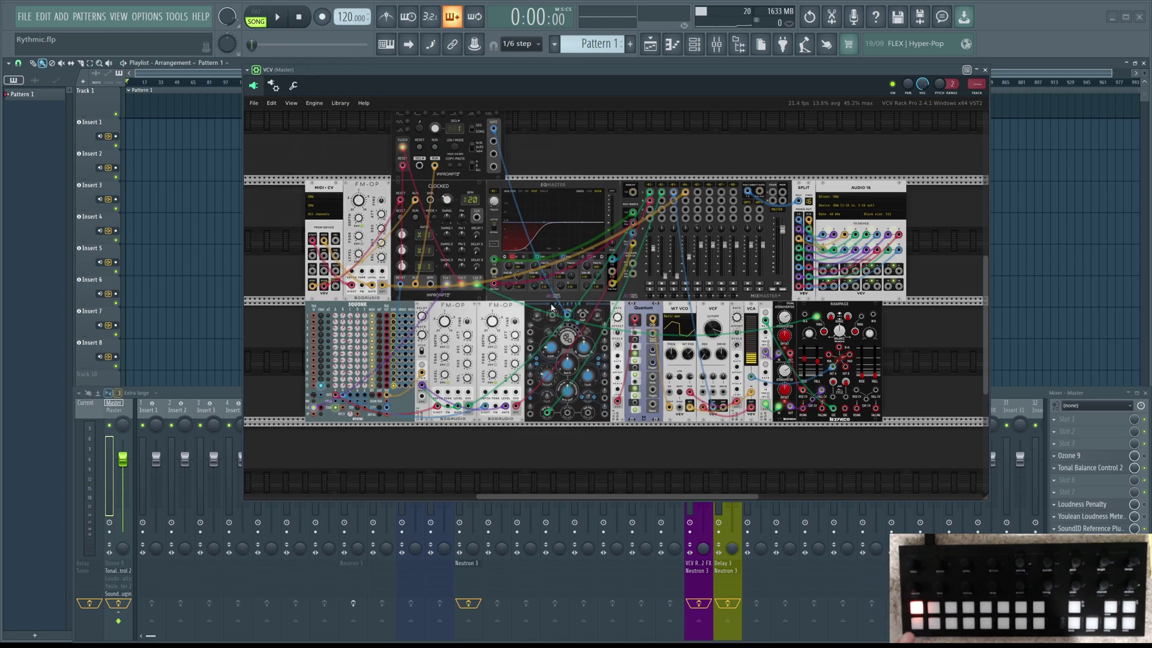
{"action": "left_click_drag", "start_coordinate": [543, 73], "coordinate": [518, 90]}
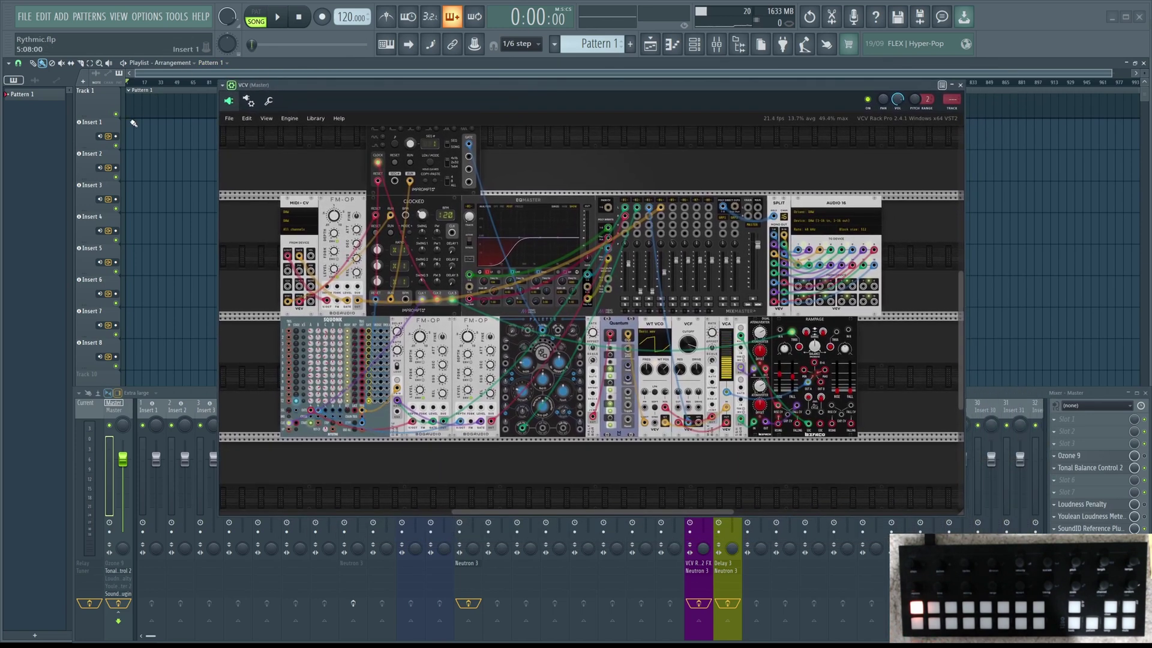
Check the recording filter, then arm Insert 1, 2, 4 and 5 for recording
{"action": "right_click", "coordinate": [328, 20]}
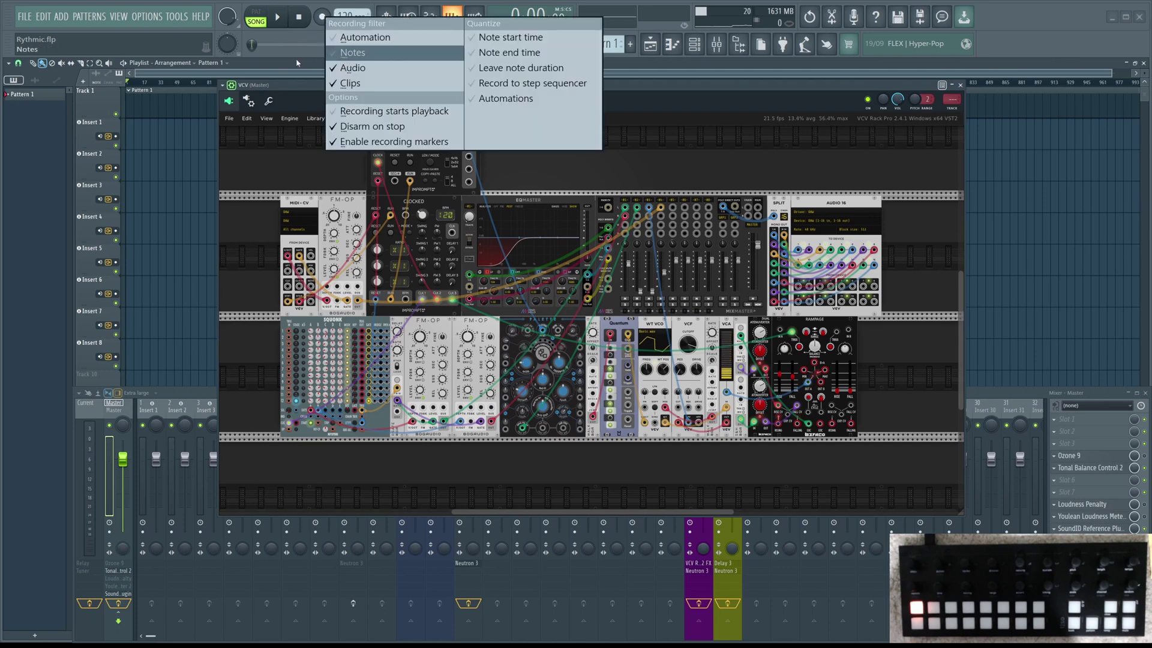
{"action": "key", "text": "Escape"}
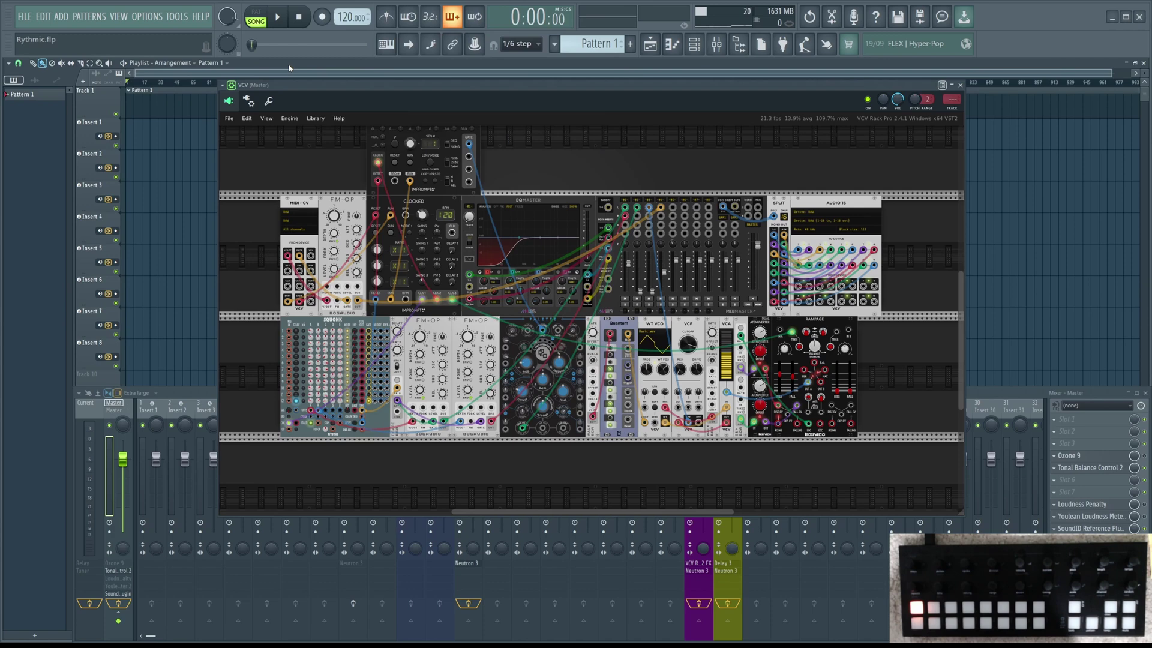
{"action": "left_click", "coordinate": [116, 136]}
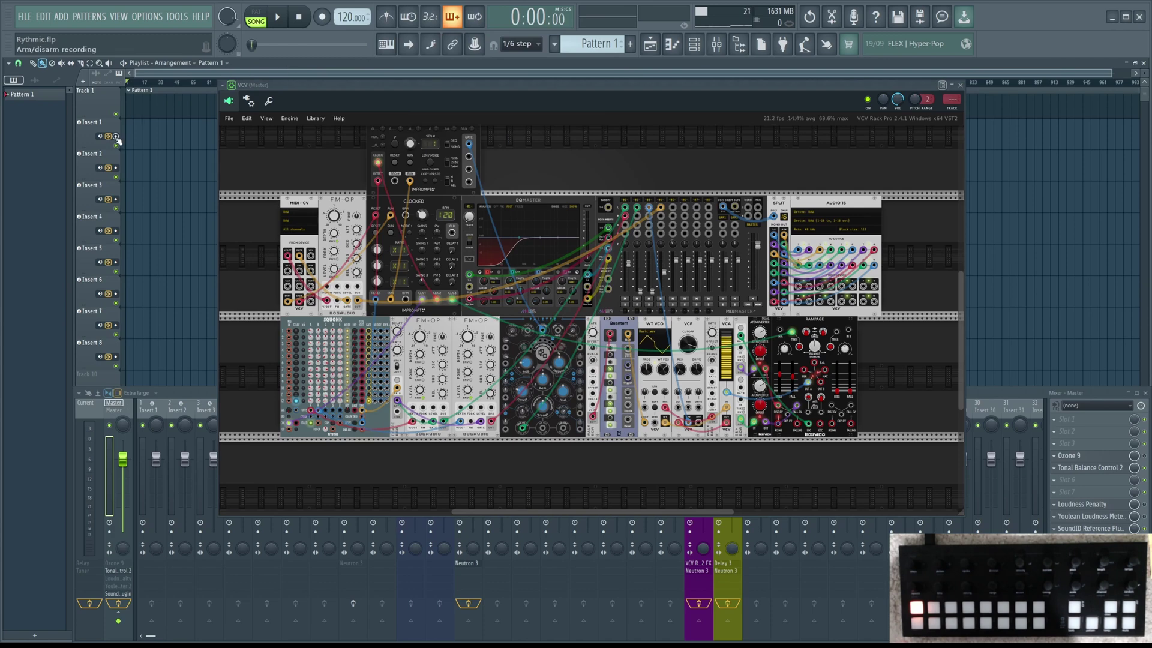
{"action": "left_click", "coordinate": [115, 168]}
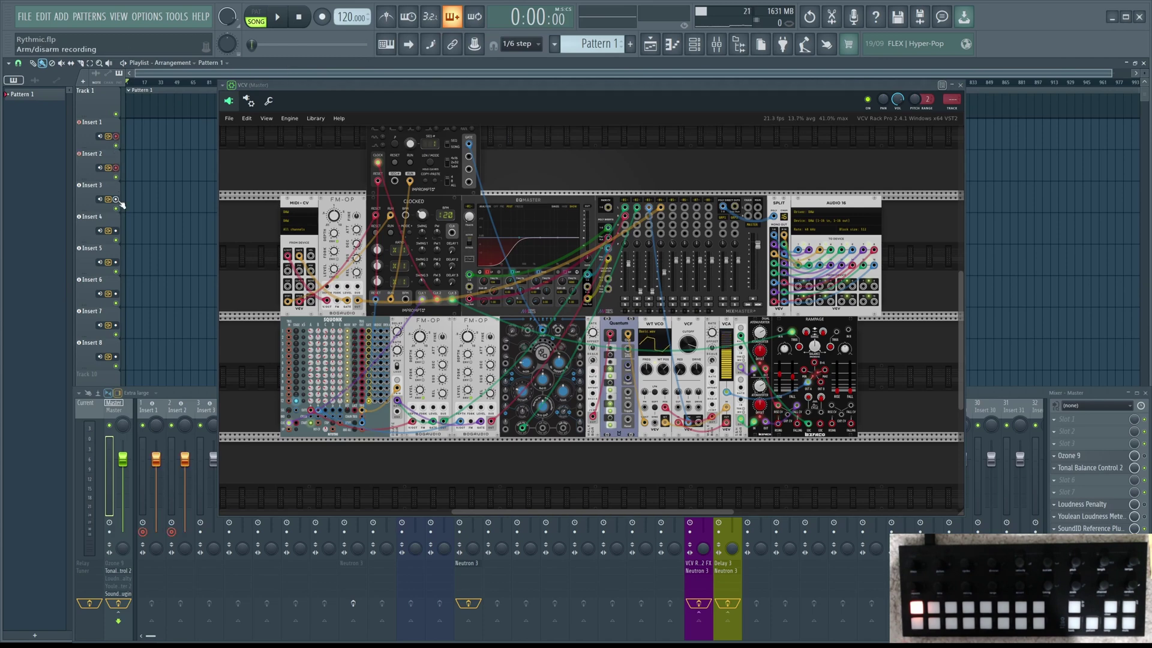
{"action": "left_click", "coordinate": [116, 231]}
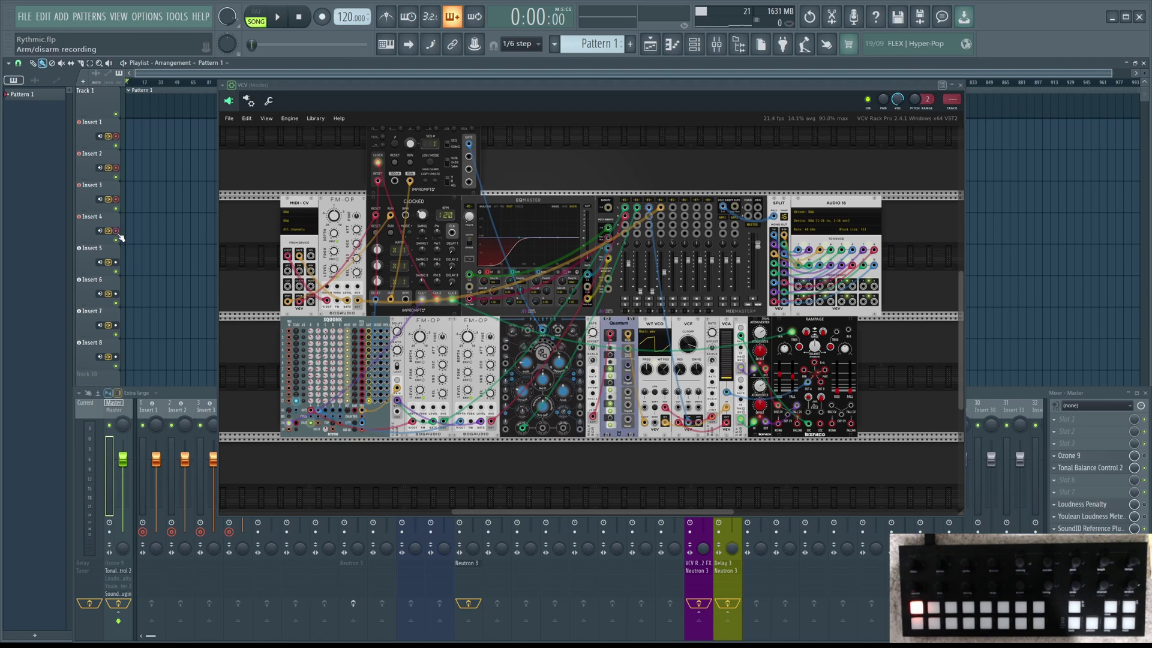
{"action": "left_click", "coordinate": [116, 262]}
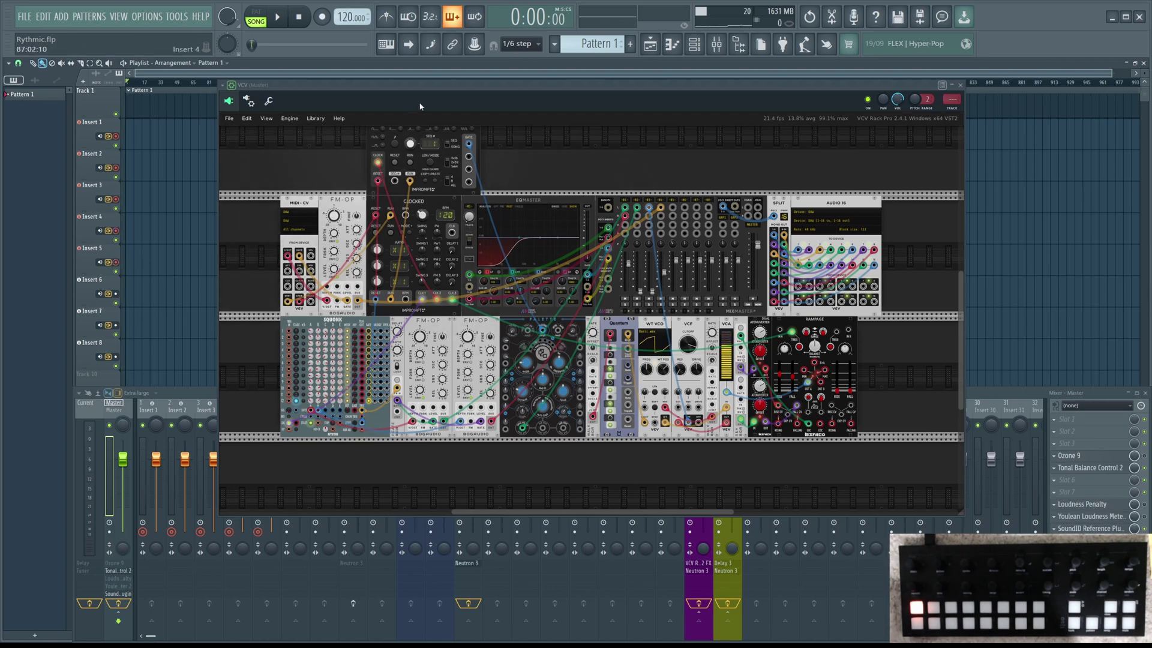
{"action": "left_click_drag", "start_coordinate": [424, 90], "coordinate": [475, 90]}
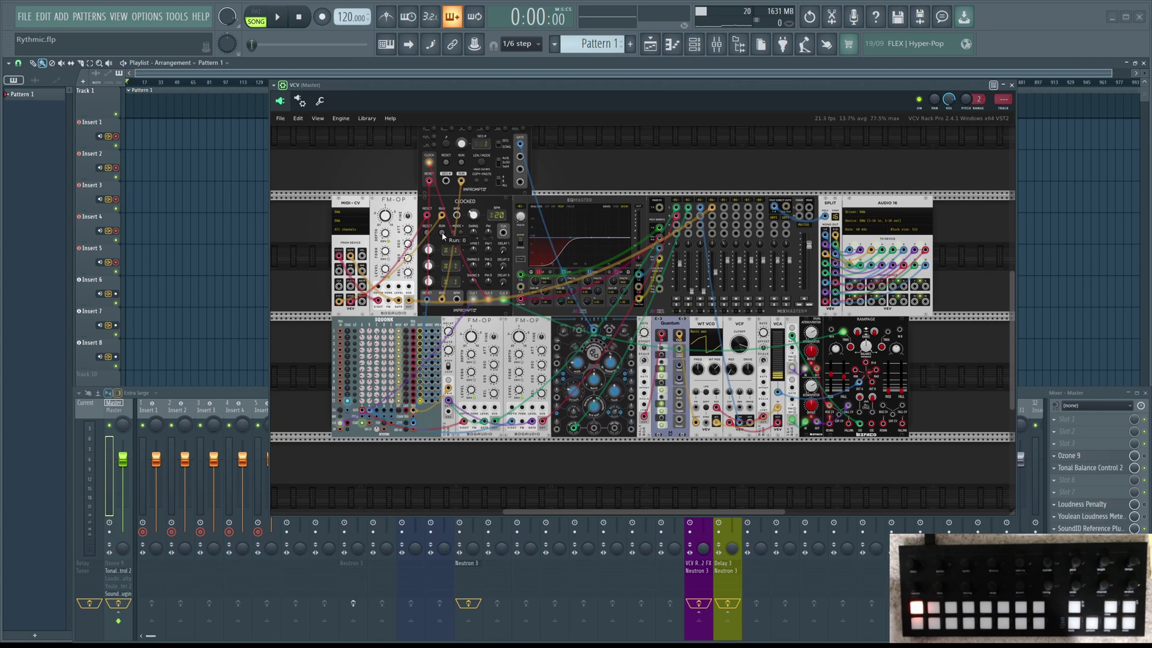
Play the song briefly, then stop it back at 0:00:00
{"action": "left_click", "coordinate": [279, 18]}
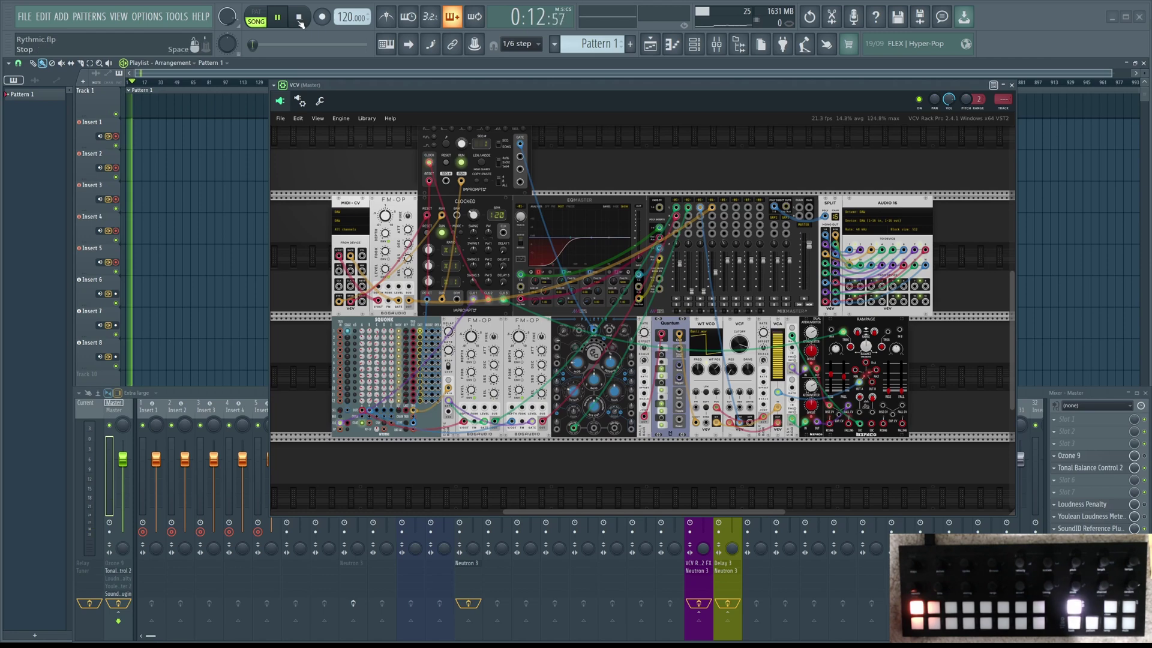
{"action": "left_click", "coordinate": [299, 18]}
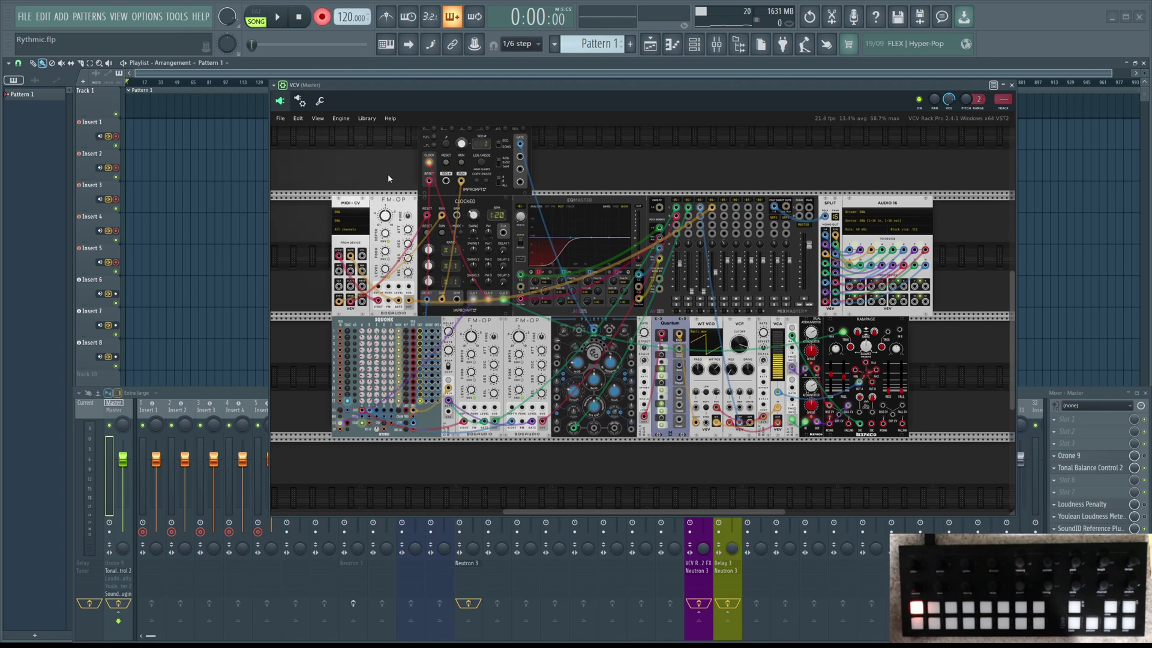
Record the live performance onto the armed Insert tracks as audio clips
{"action": "left_click", "coordinate": [277, 19]}
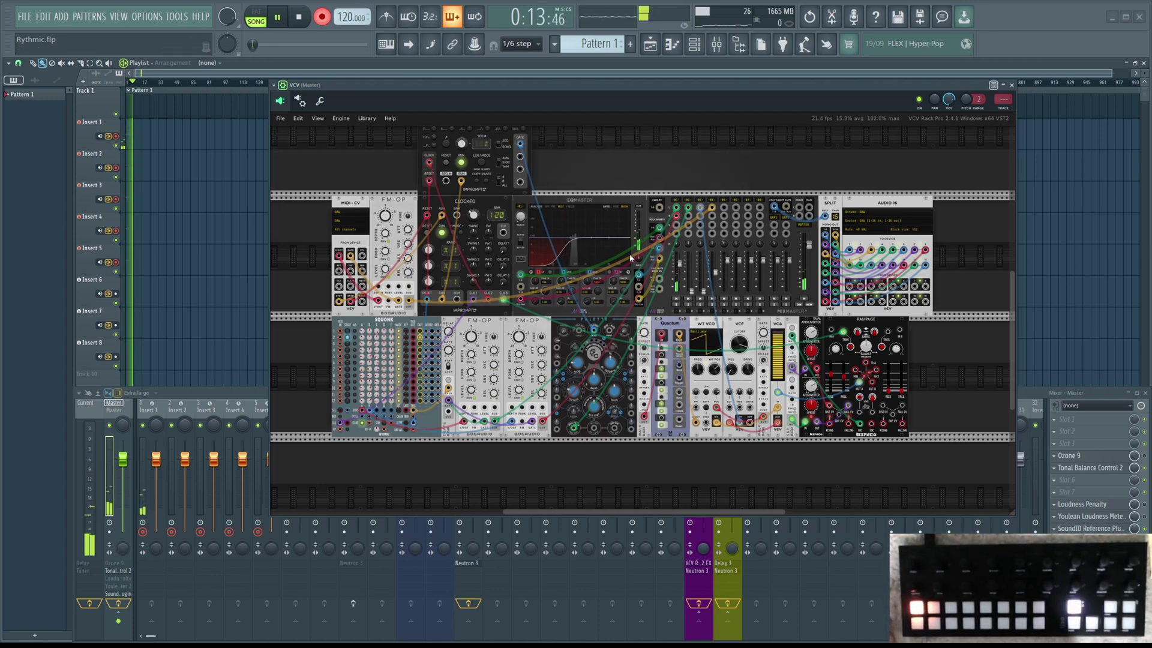
{"action": "mouse_move", "coordinate": [680, 262]}
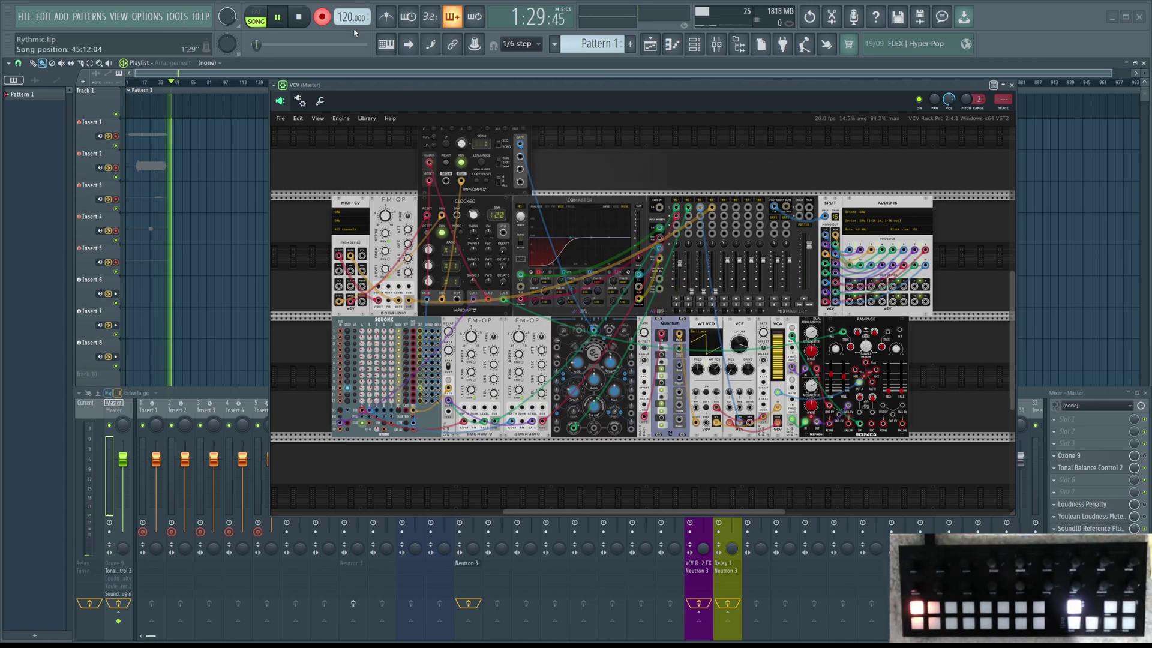
{"action": "left_click", "coordinate": [304, 19]}
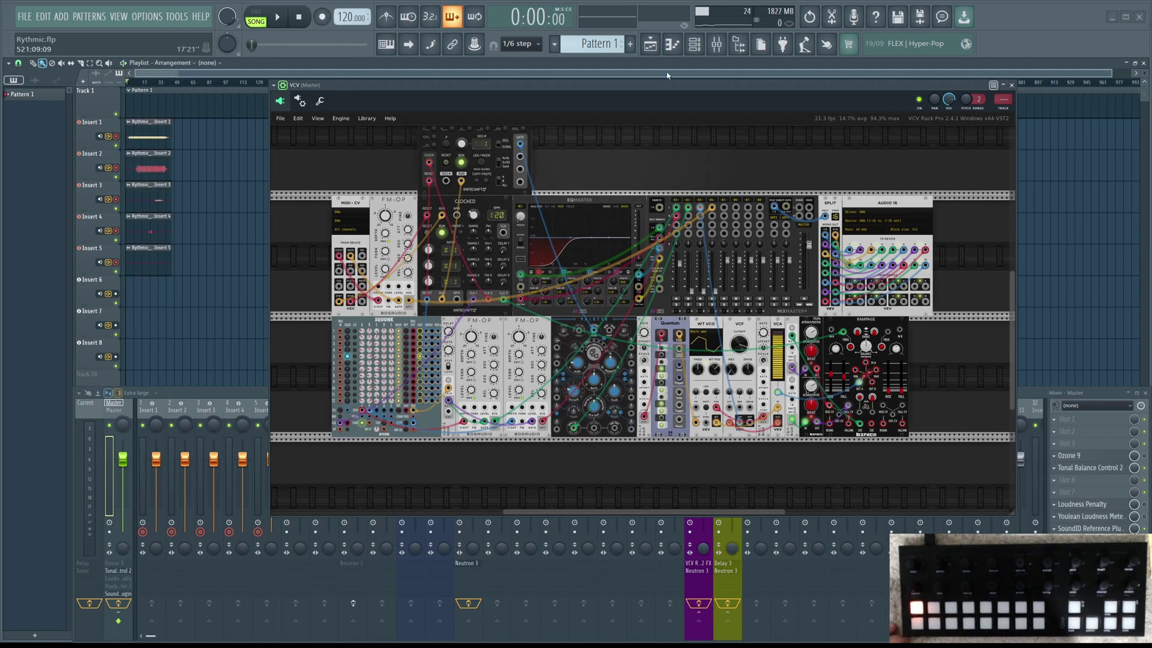
Play back the five recorded clips, jump ahead in the song, and stop at 0:46:00
{"action": "left_click", "coordinate": [694, 46]}
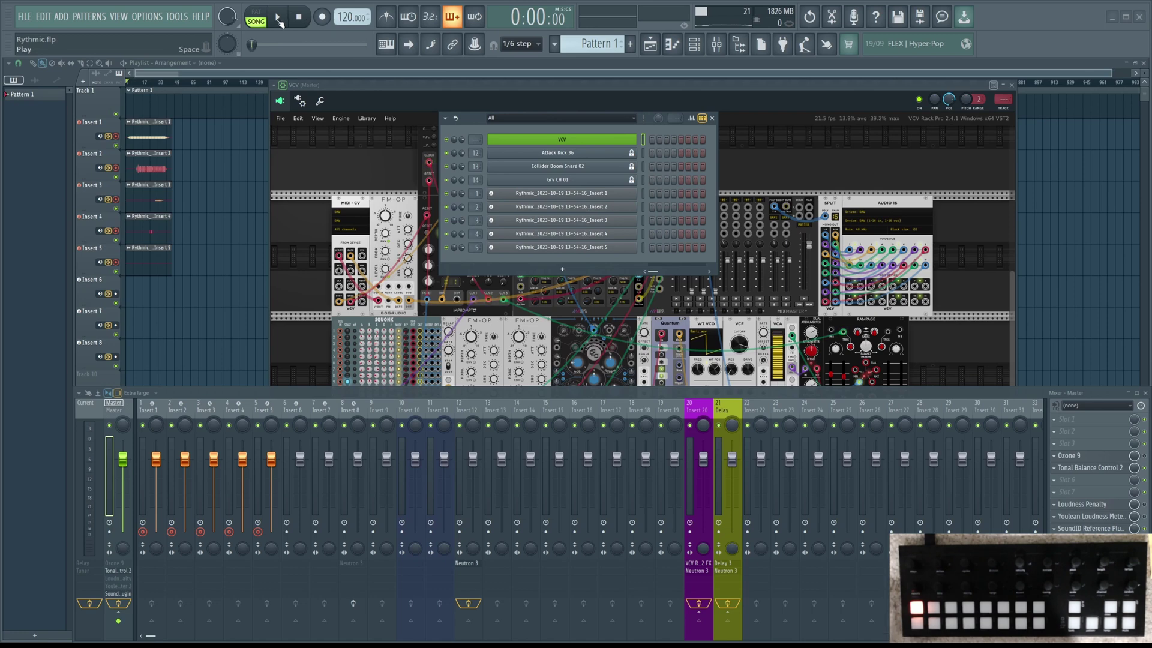
{"action": "left_click", "coordinate": [278, 18]}
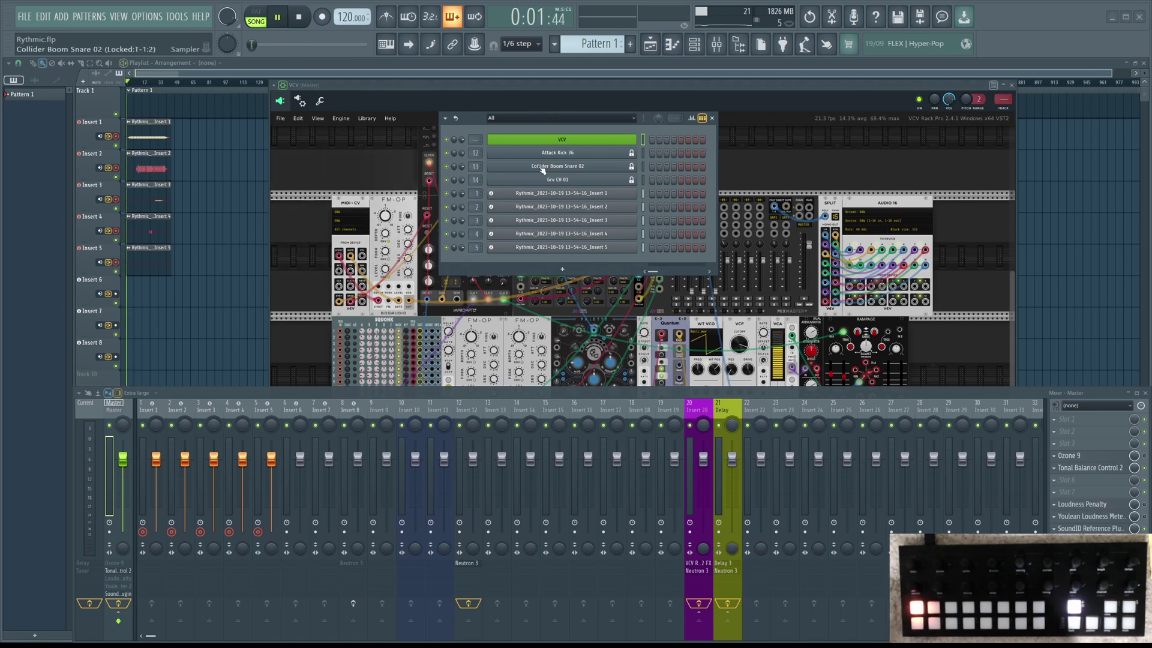
{"action": "left_click", "coordinate": [712, 119]}
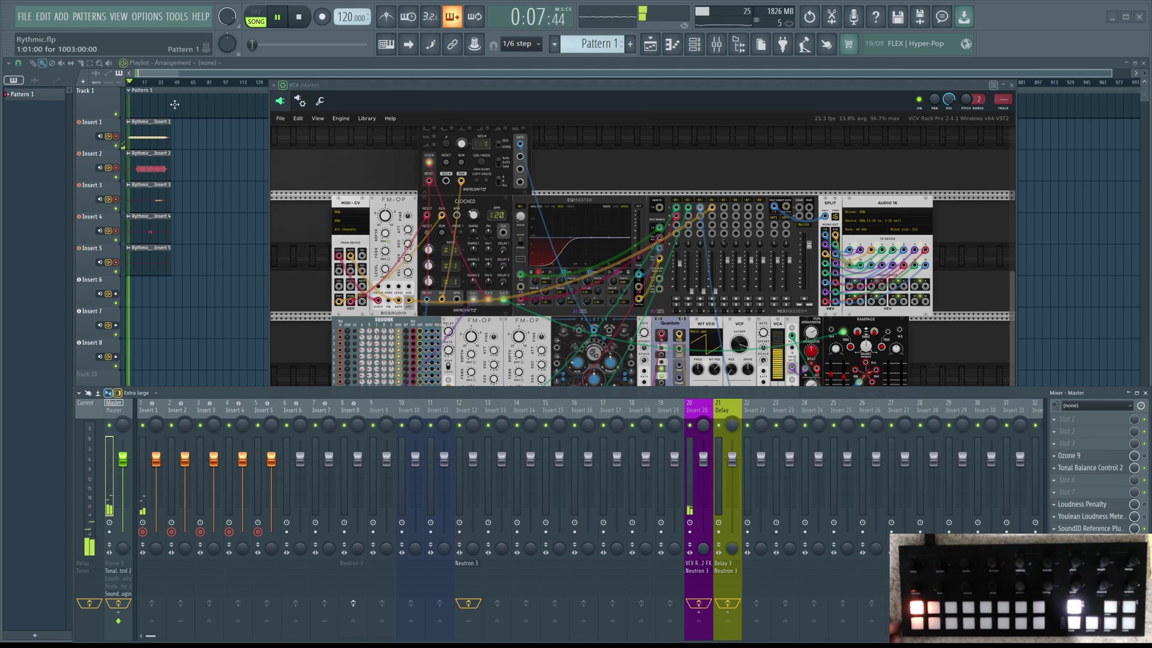
{"action": "left_click", "coordinate": [152, 84]}
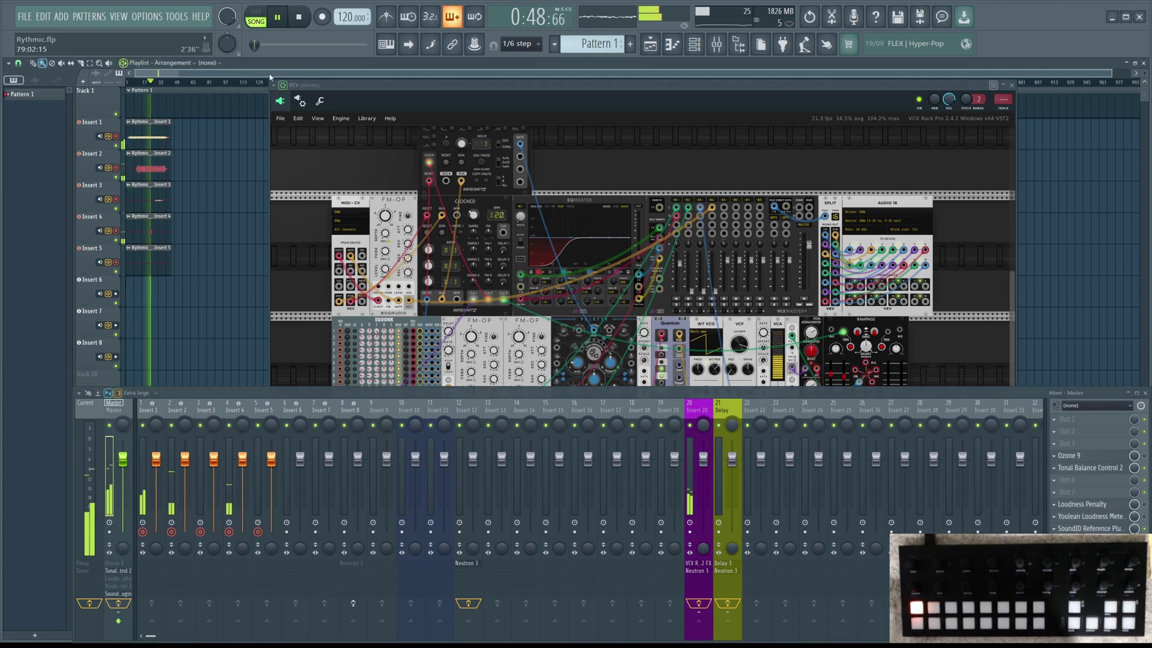
{"action": "key", "text": "space"}
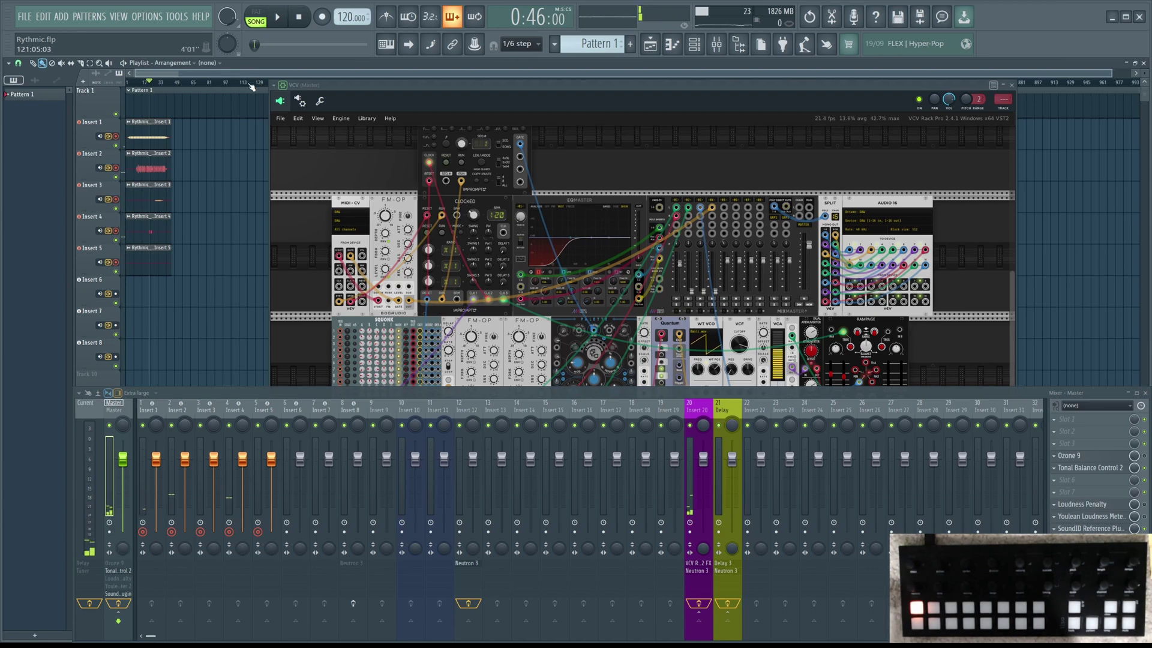
Inspect the Insert 1 and Insert 2 mixer channels, ending back on Insert 1
{"action": "left_click", "coordinate": [148, 414]}
{"action": "left_click", "coordinate": [182, 412]}
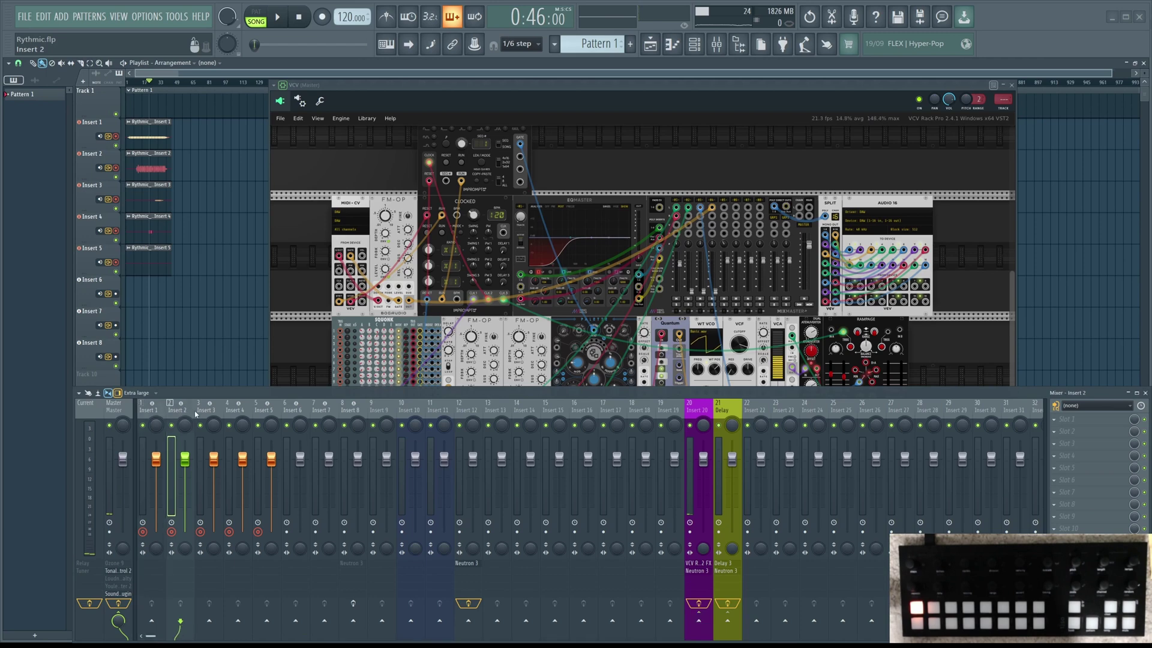
{"action": "left_click", "coordinate": [147, 410]}
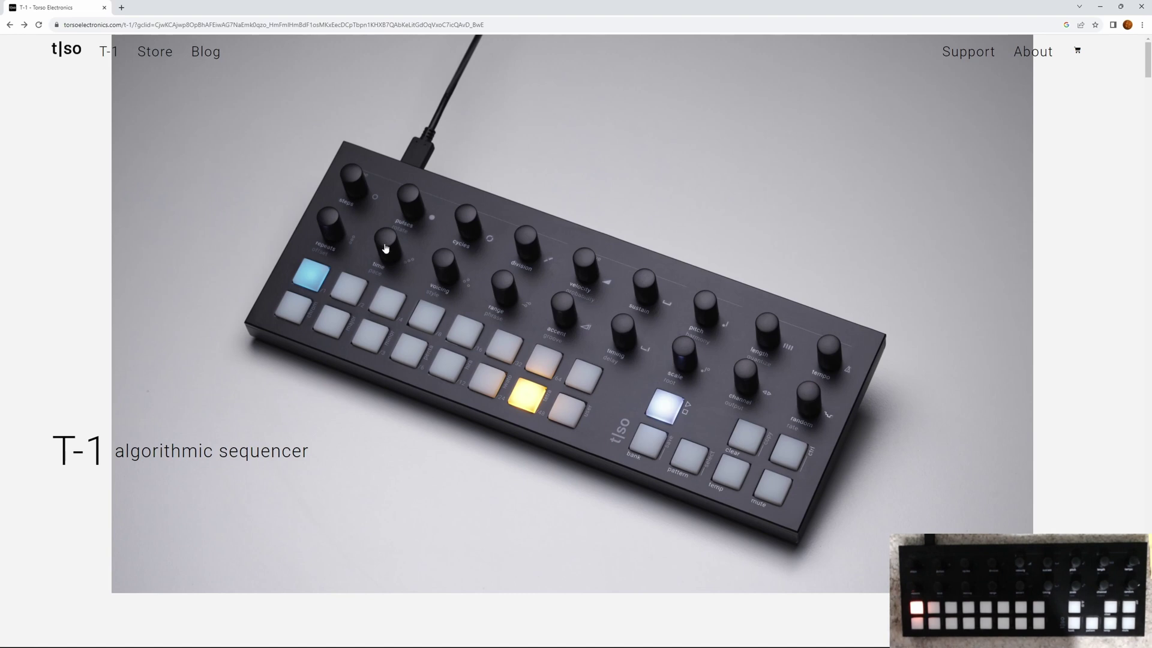
Open the Support page and download T-1 Config for Windows
{"action": "left_click", "coordinate": [971, 53]}
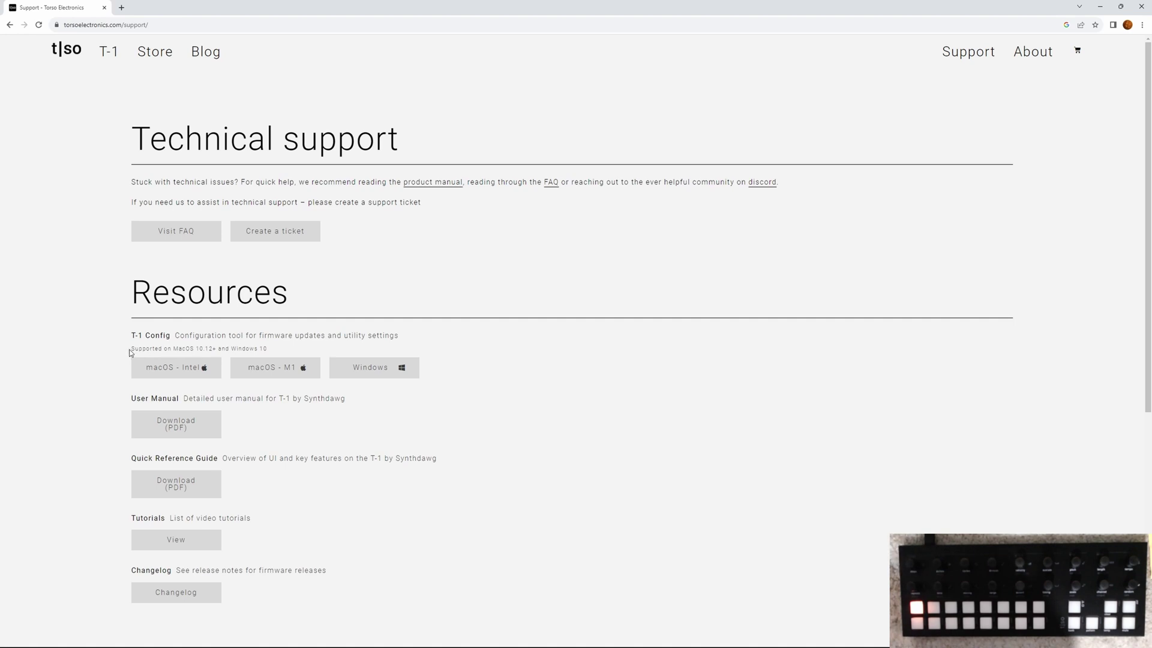
{"action": "left_click", "coordinate": [389, 375]}
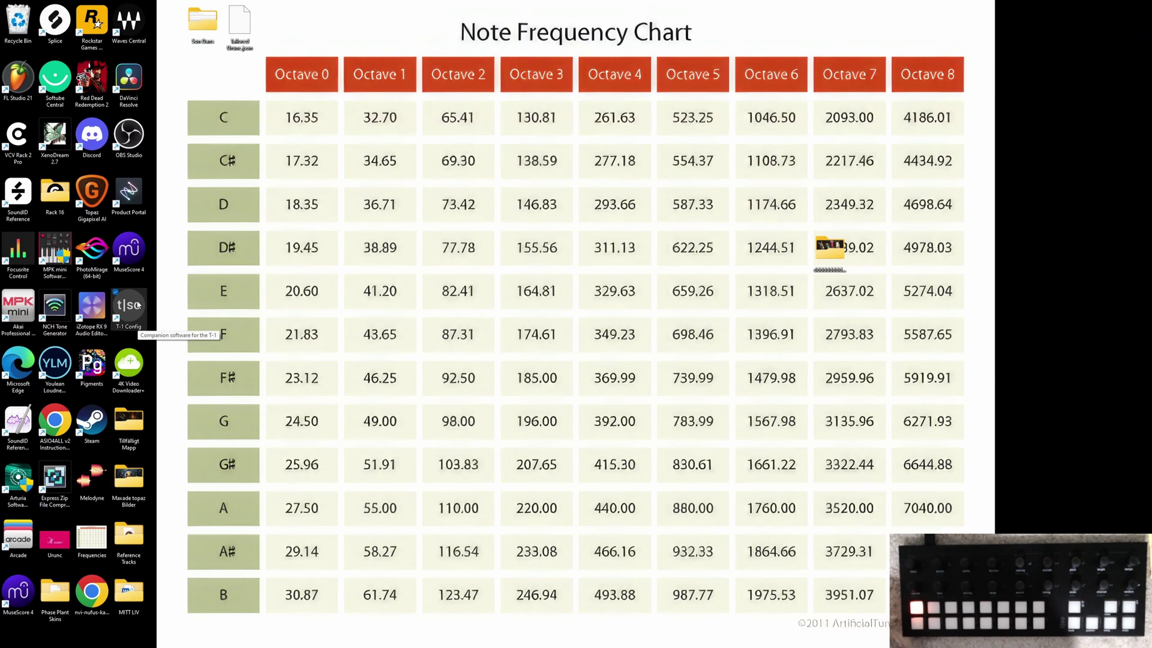
{"action": "double_click", "coordinate": [139, 312]}
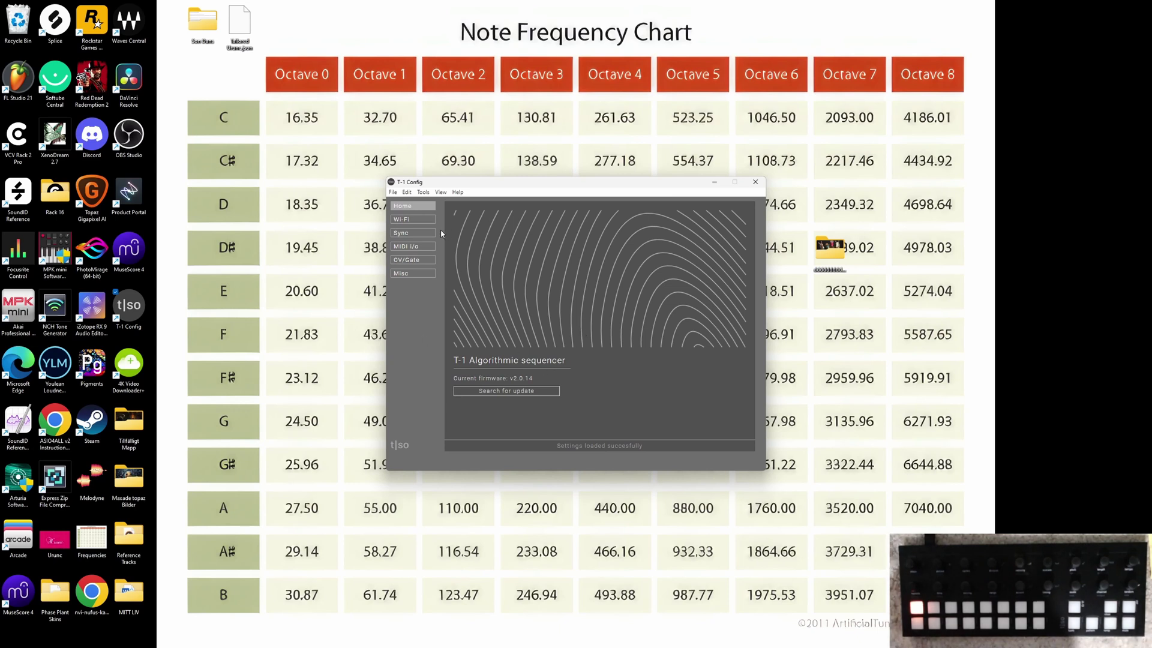
{"action": "left_click_drag", "start_coordinate": [517, 187], "coordinate": [491, 160]}
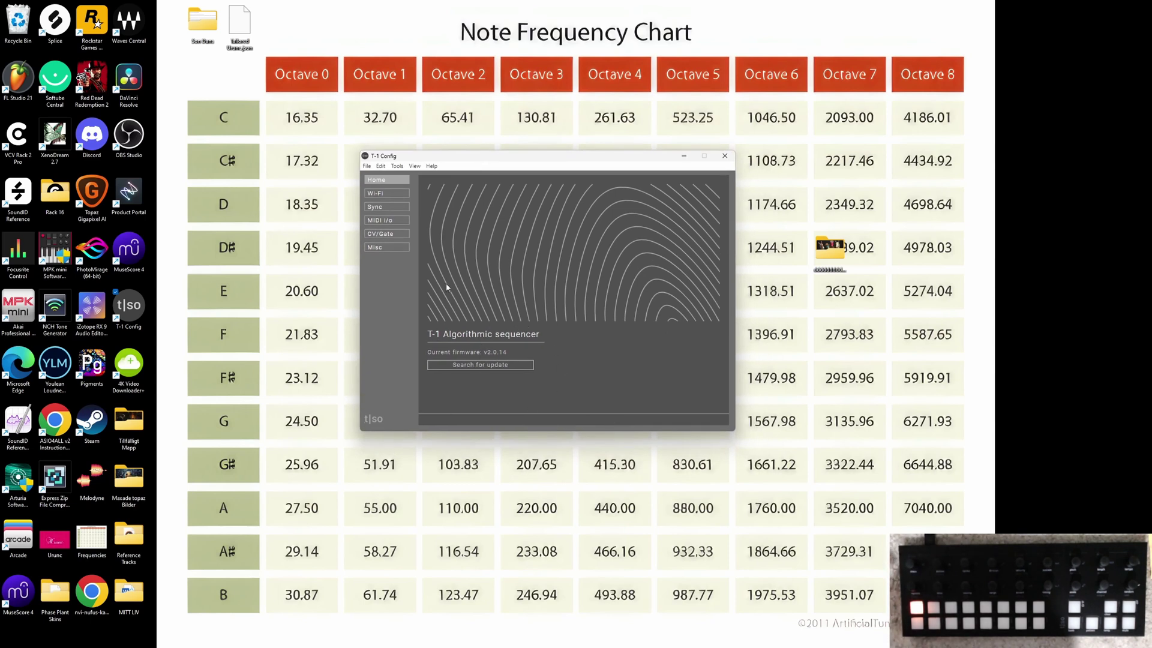
{"action": "left_click", "coordinate": [384, 222]}
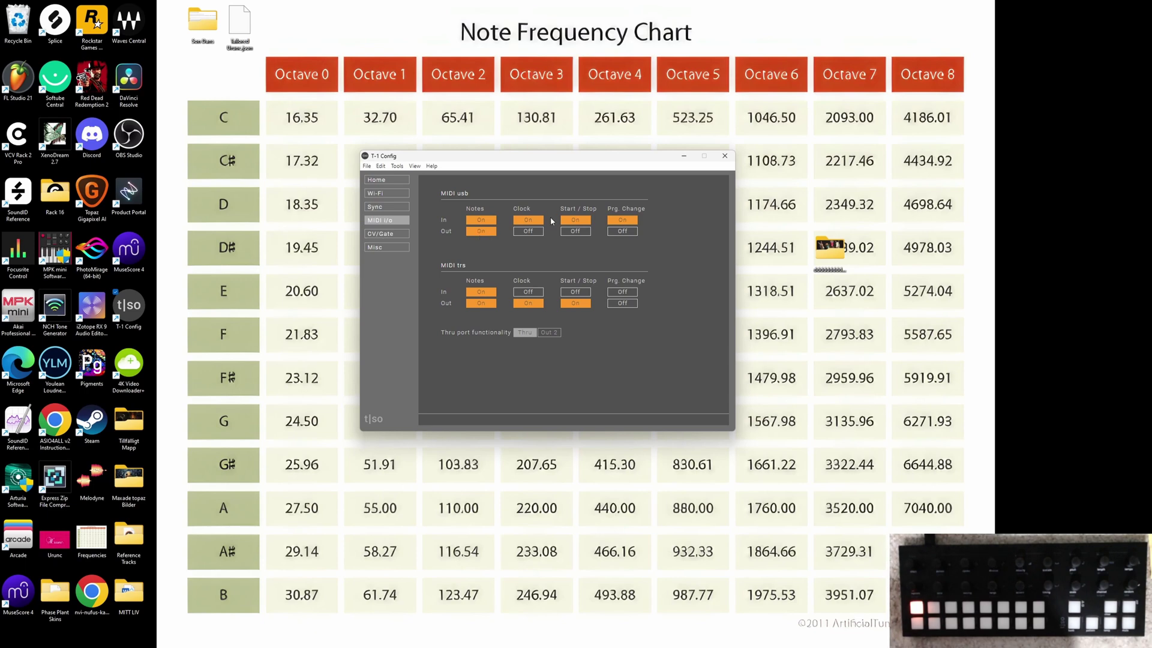
{"action": "left_click", "coordinate": [725, 156]}
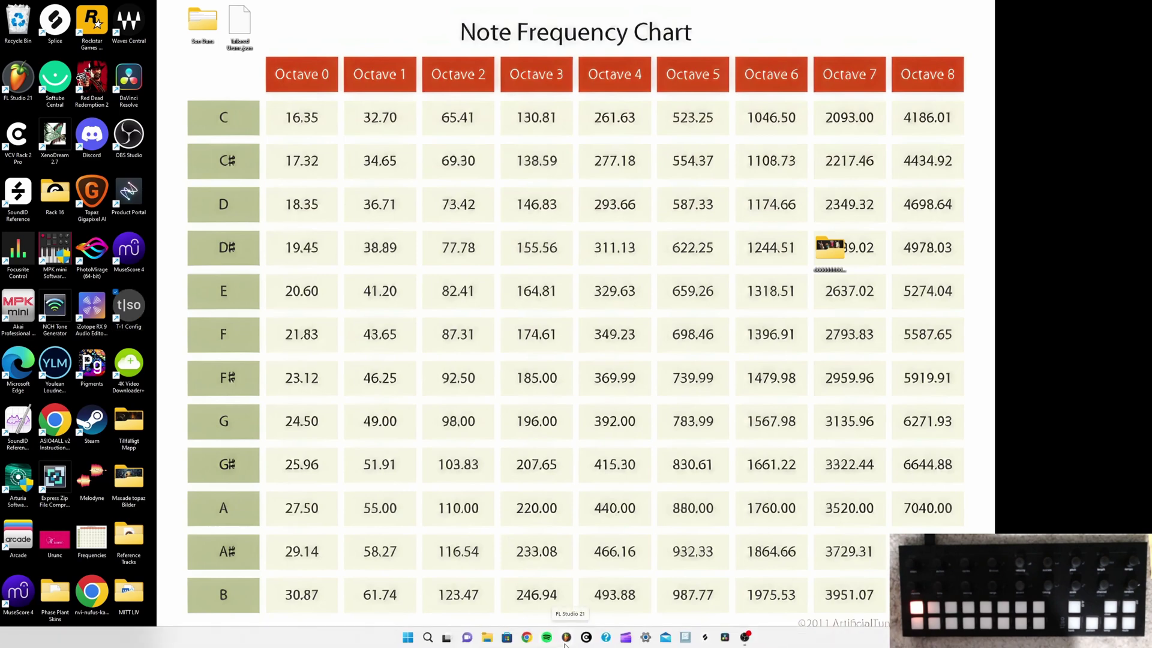
Launch FL Studio and set the T-1 as MIDI output and input on port 3
{"action": "left_click", "coordinate": [566, 638]}
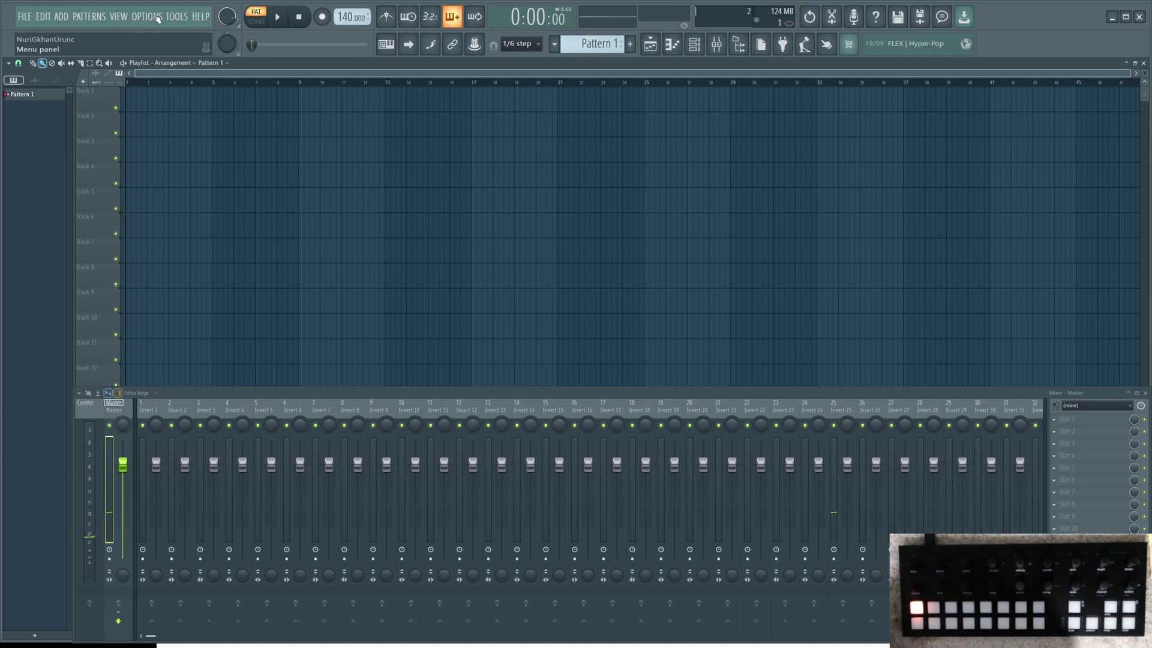
{"action": "left_click", "coordinate": [157, 16]}
{"action": "left_click", "coordinate": [159, 46]}
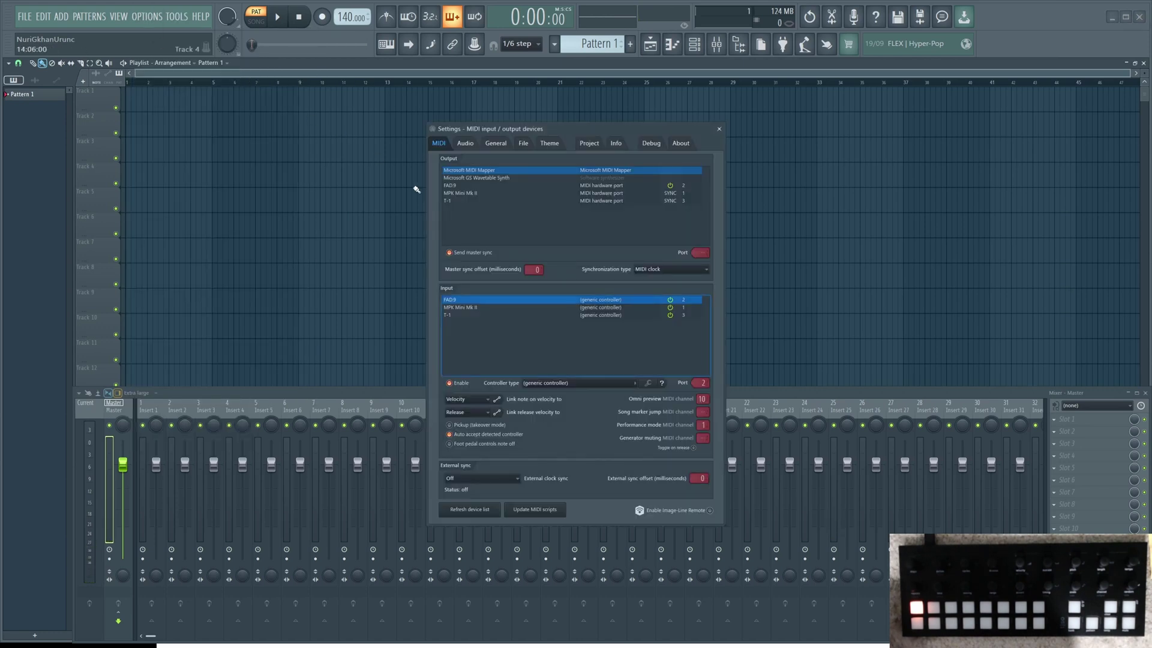
{"action": "left_click", "coordinate": [464, 202]}
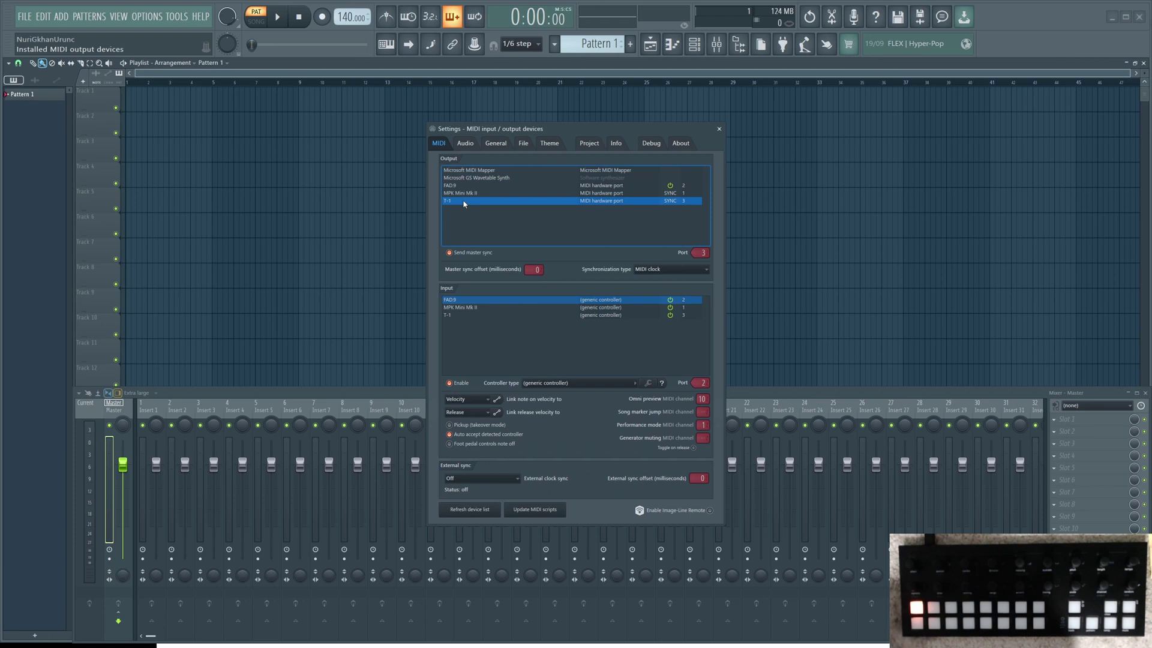
{"action": "left_click", "coordinate": [455, 315]}
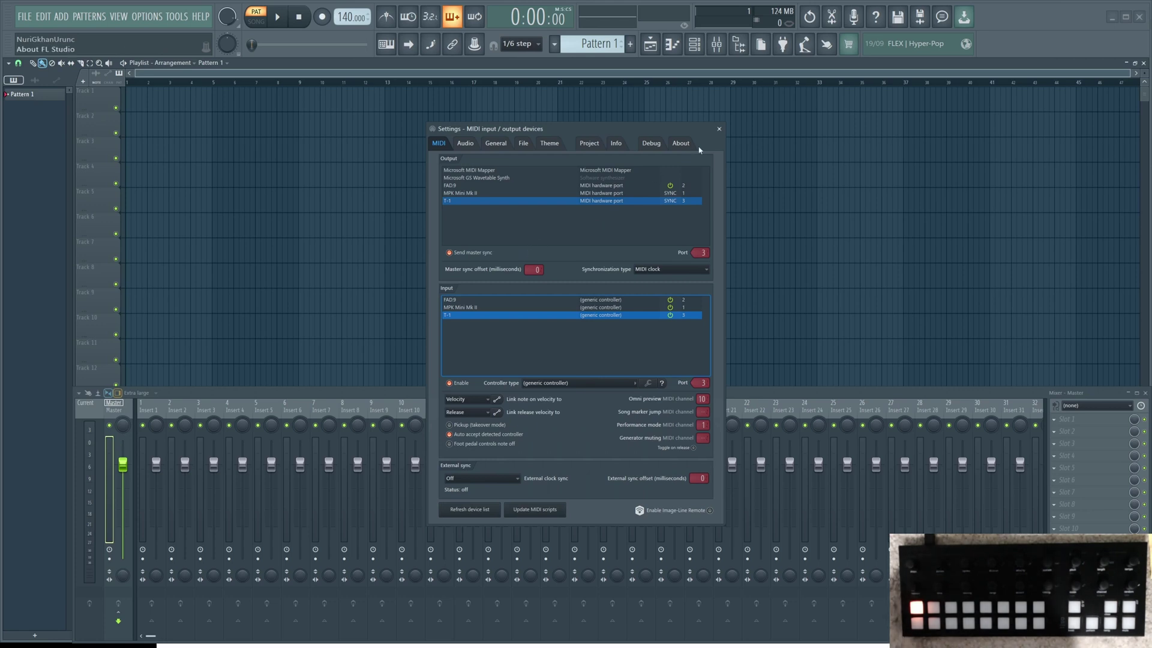
{"action": "left_click", "coordinate": [719, 130]}
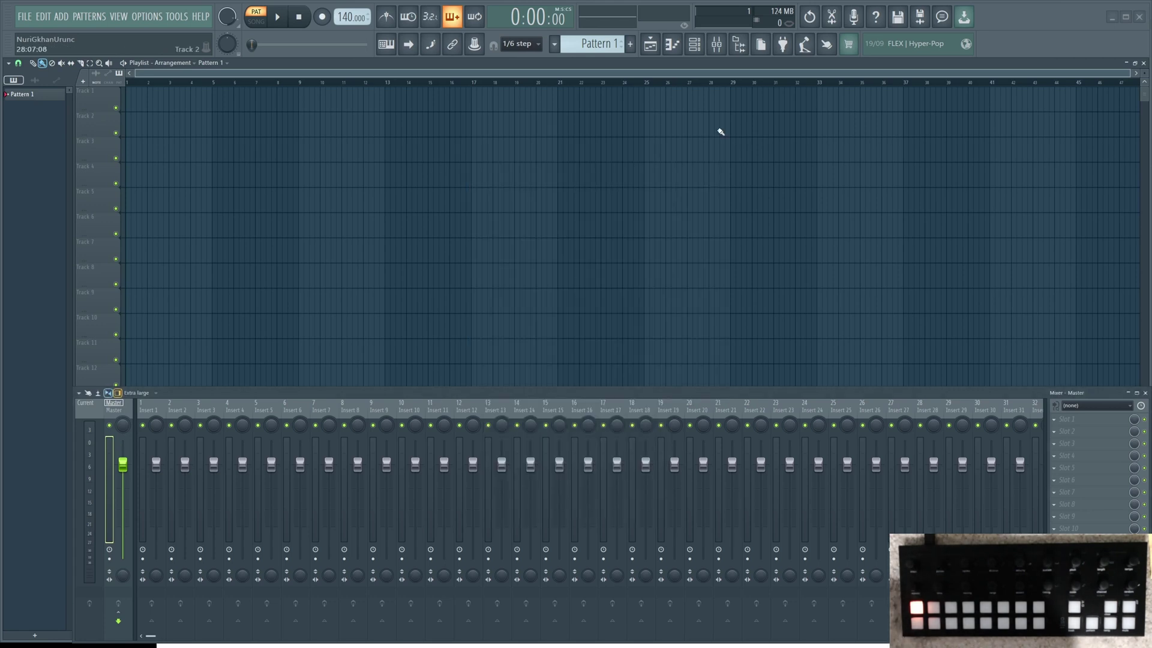
Load Rythmic.flp from recent files, show its channel rack, and close the VCV Rack window
{"action": "left_click", "coordinate": [22, 18]}
{"action": "left_click", "coordinate": [54, 213]}
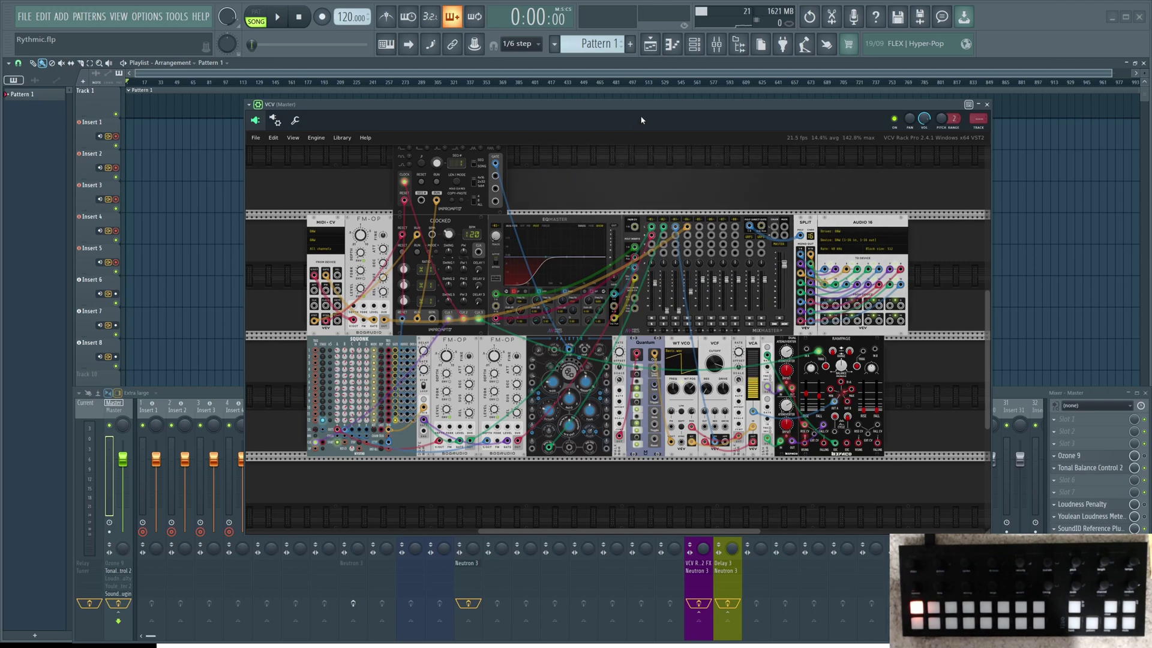
{"action": "left_click", "coordinate": [695, 44]}
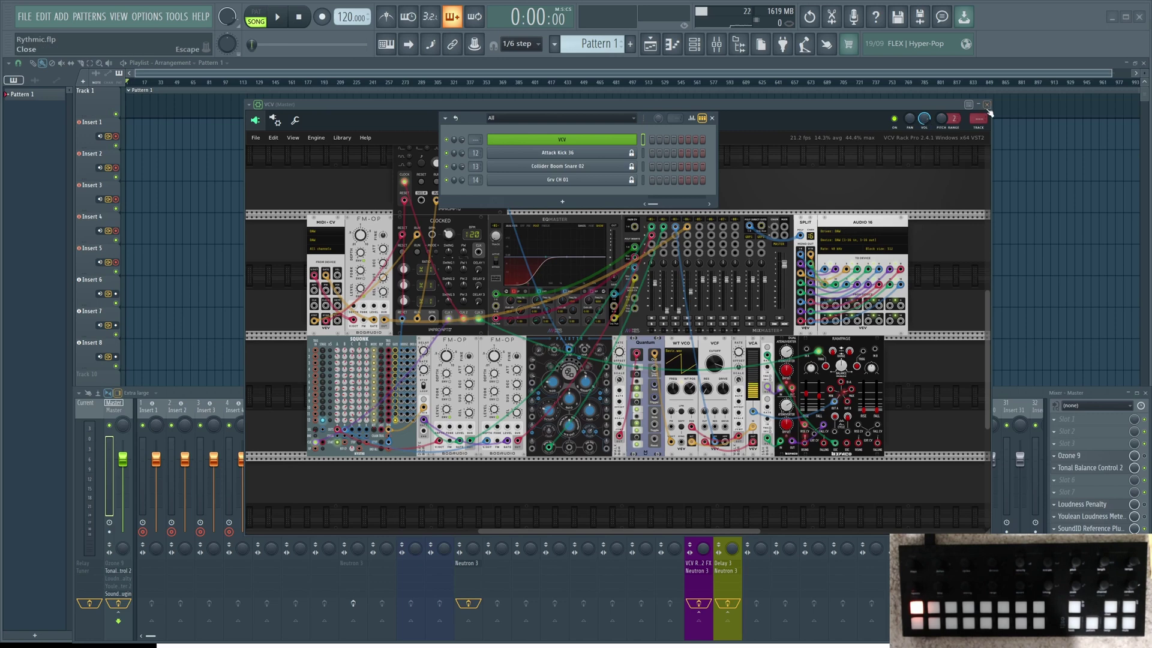
{"action": "left_click", "coordinate": [571, 134]}
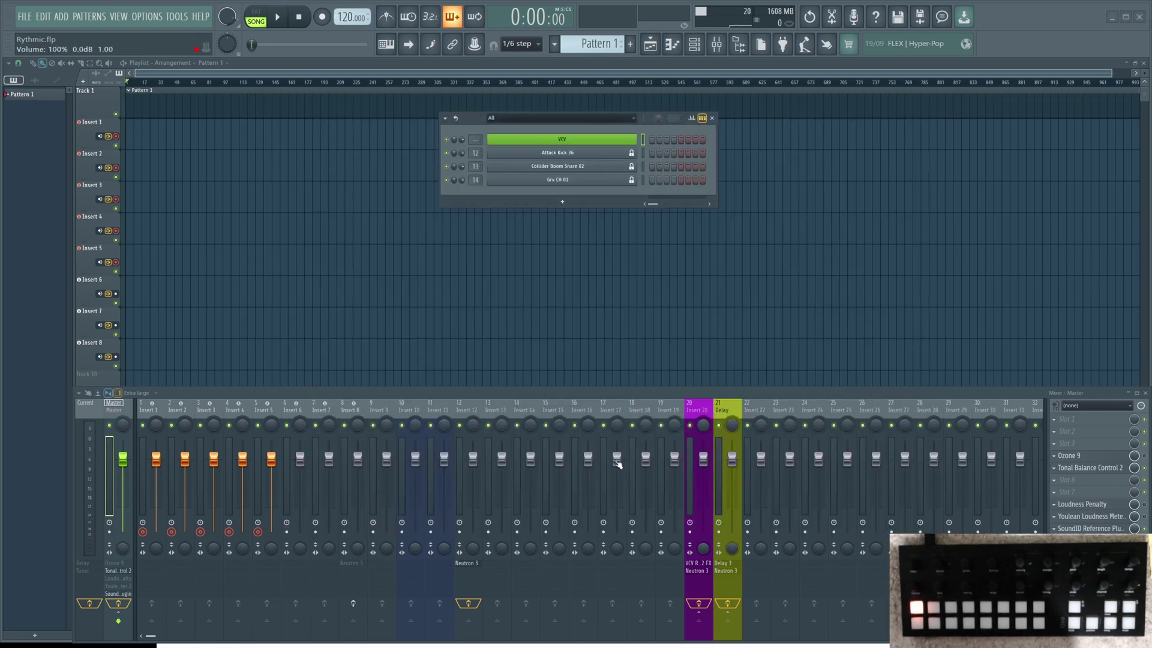
Unlock the Attack Kick 36 channel from its current MIDI input
{"action": "right_click", "coordinate": [565, 158]}
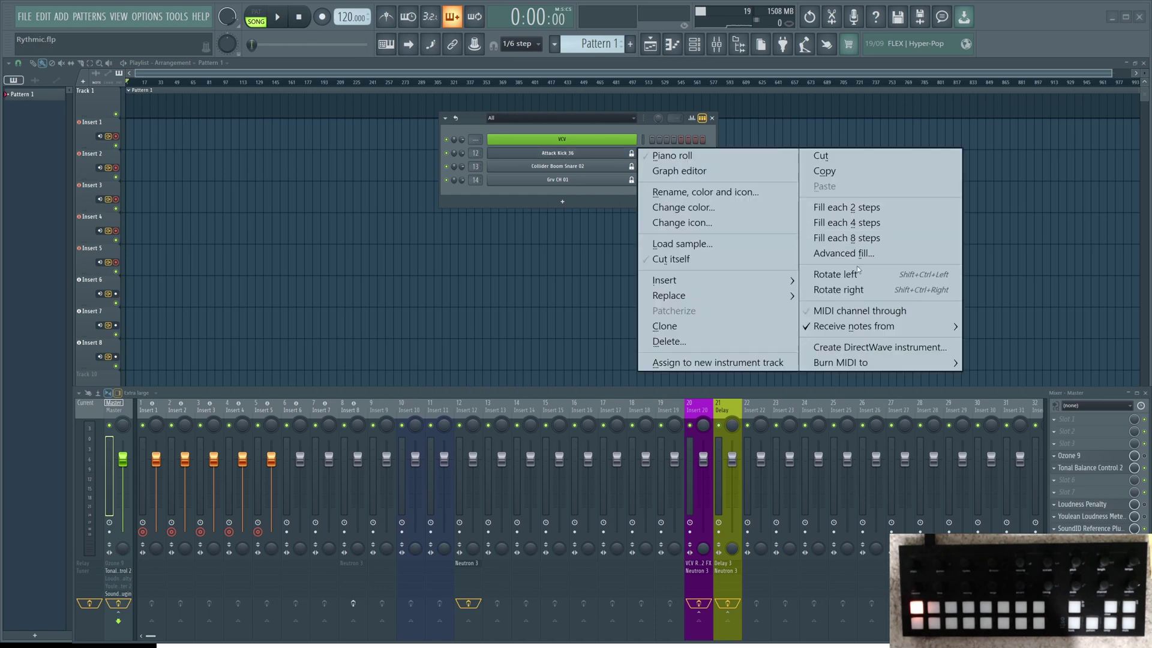
{"action": "mouse_move", "coordinate": [882, 325]}
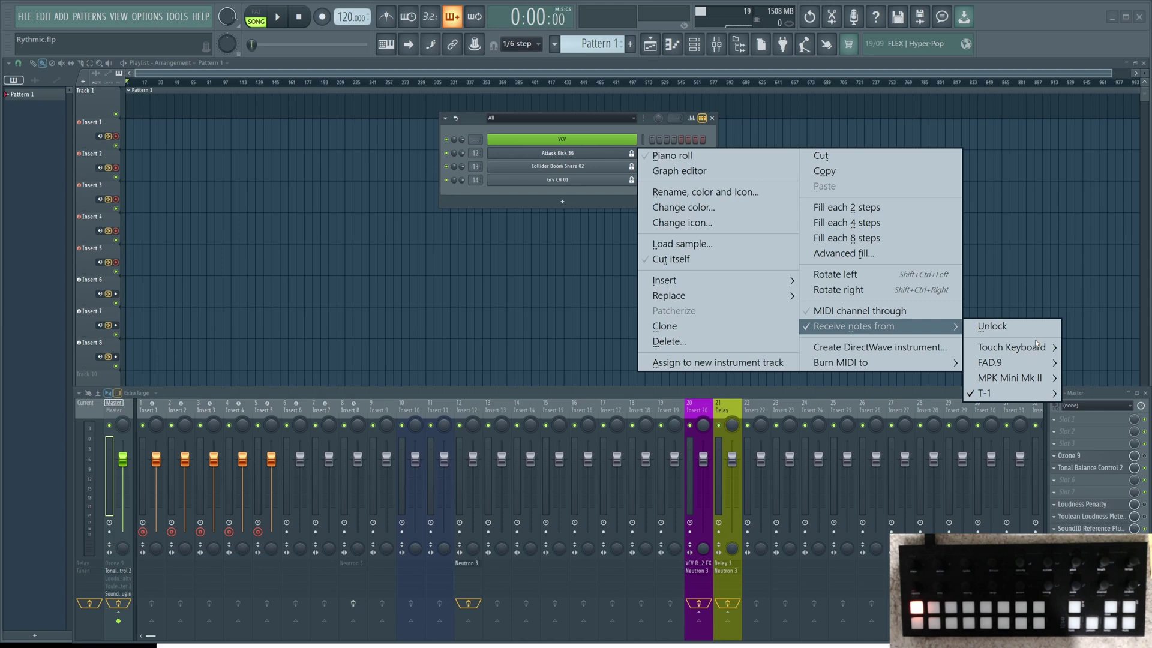
{"action": "mouse_move", "coordinate": [1028, 395]}
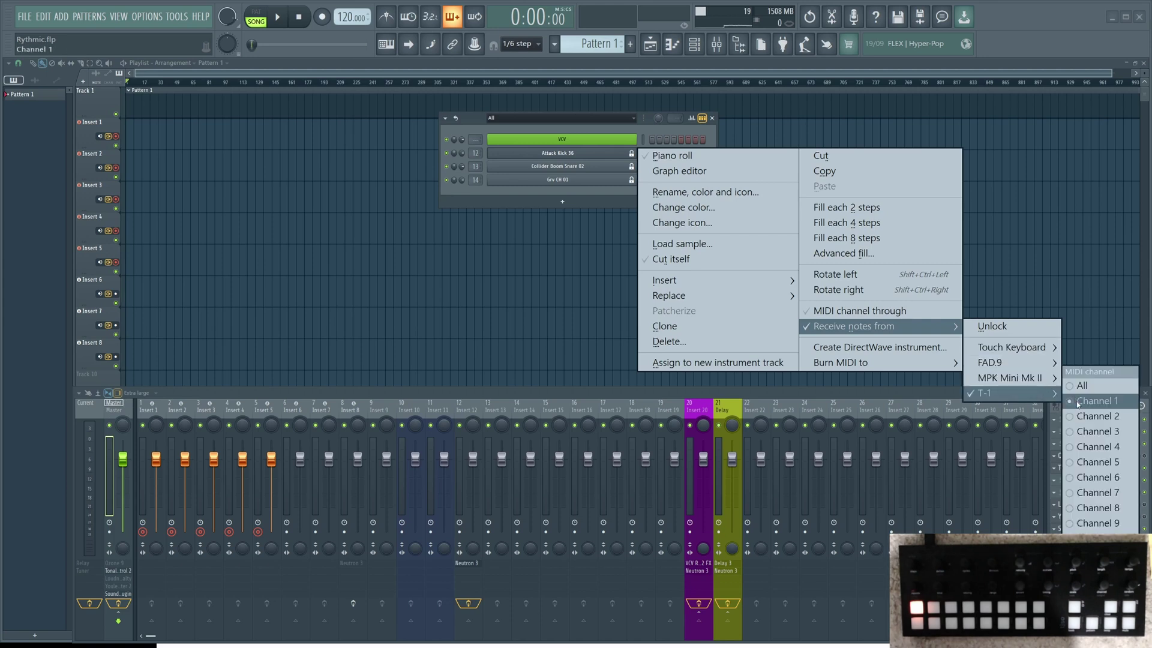
{"action": "left_click", "coordinate": [467, 126]}
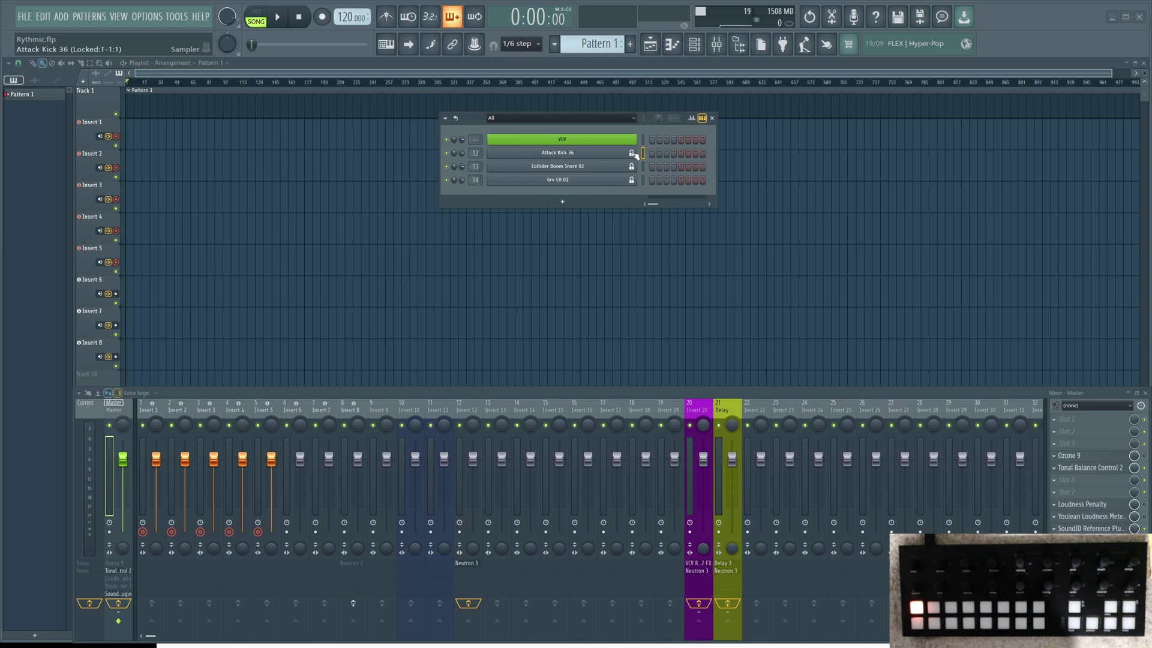
{"action": "right_click", "coordinate": [595, 154]}
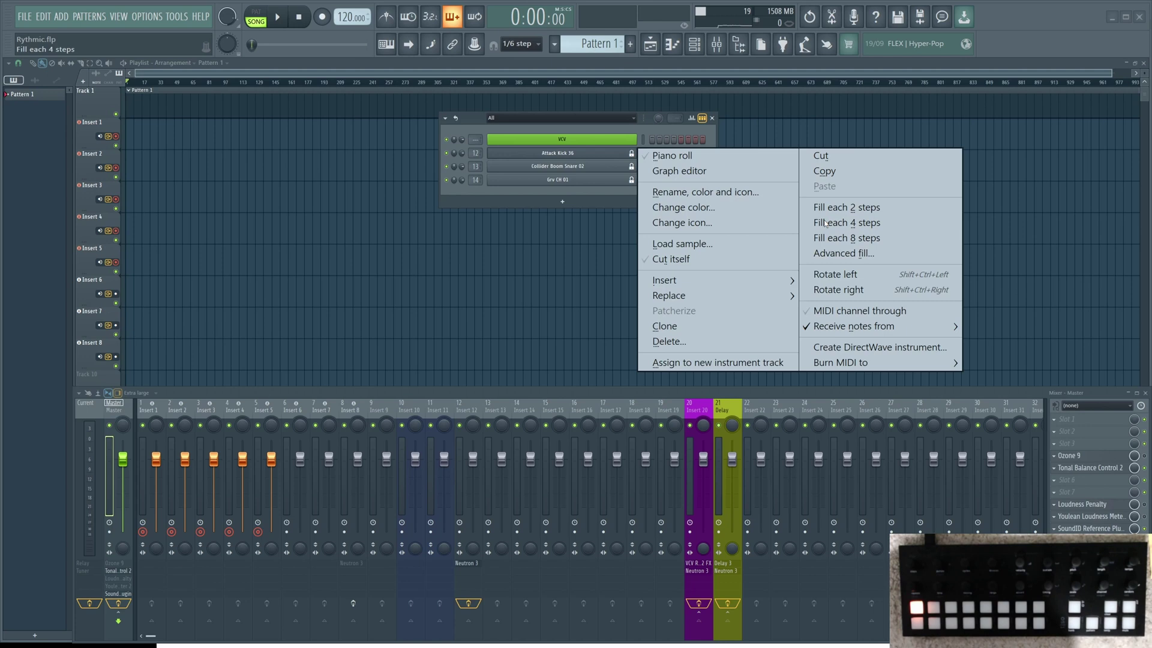
{"action": "mouse_move", "coordinate": [937, 326]}
{"action": "left_click", "coordinate": [986, 330]}
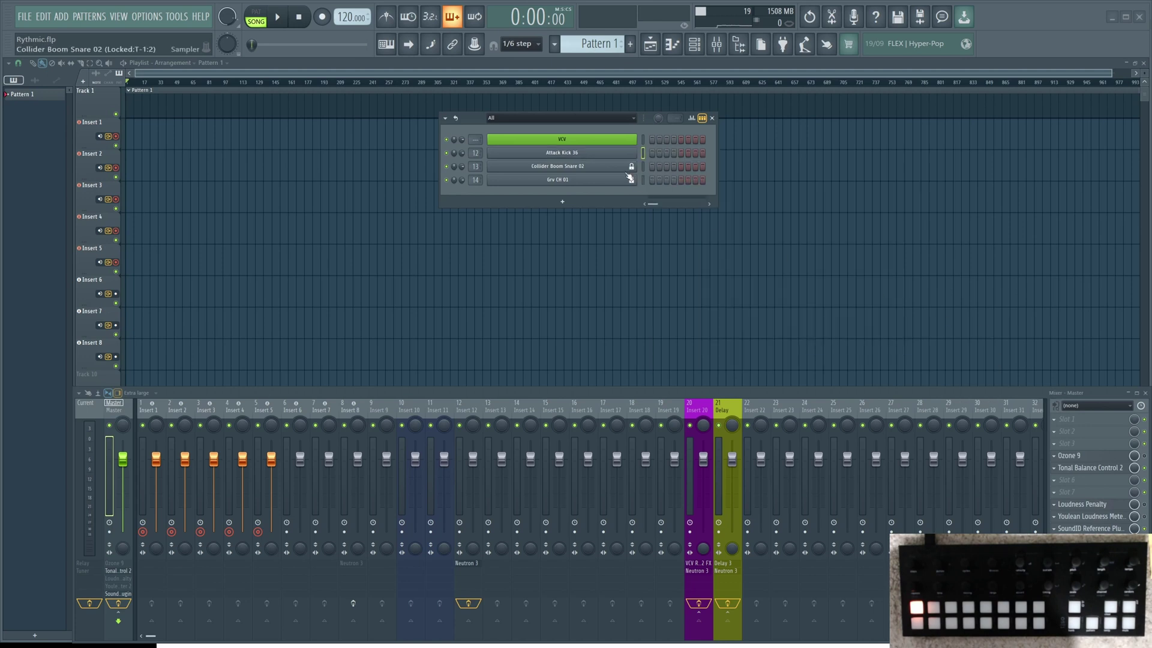
{"action": "left_click", "coordinate": [587, 155]}
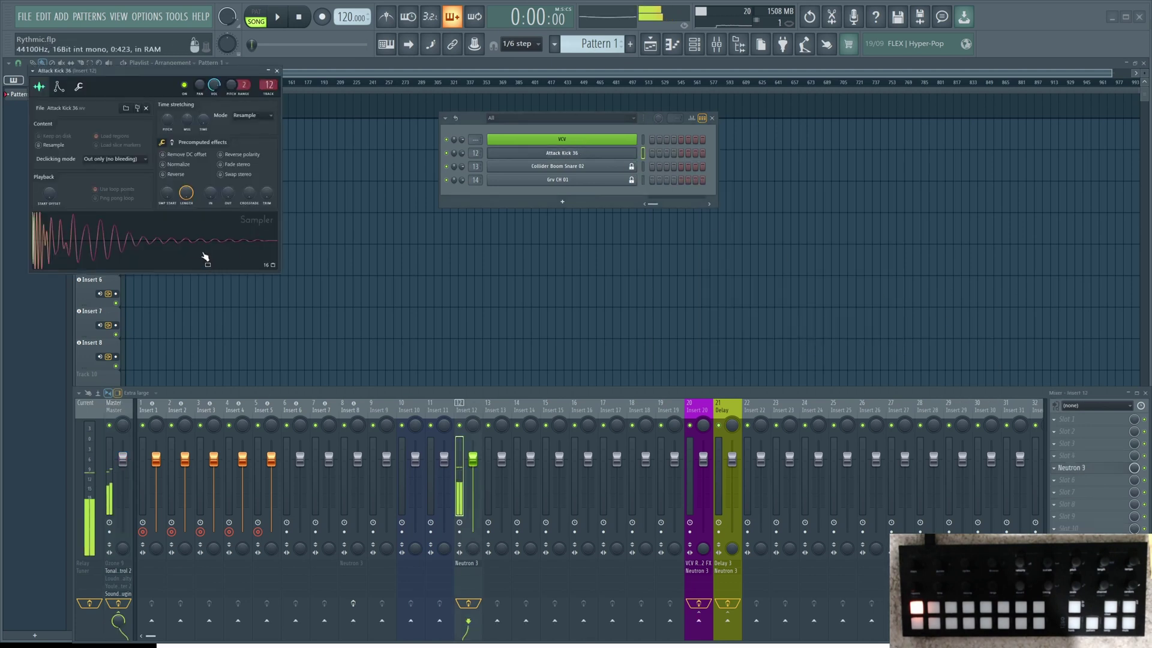
{"action": "left_click", "coordinate": [276, 71]}
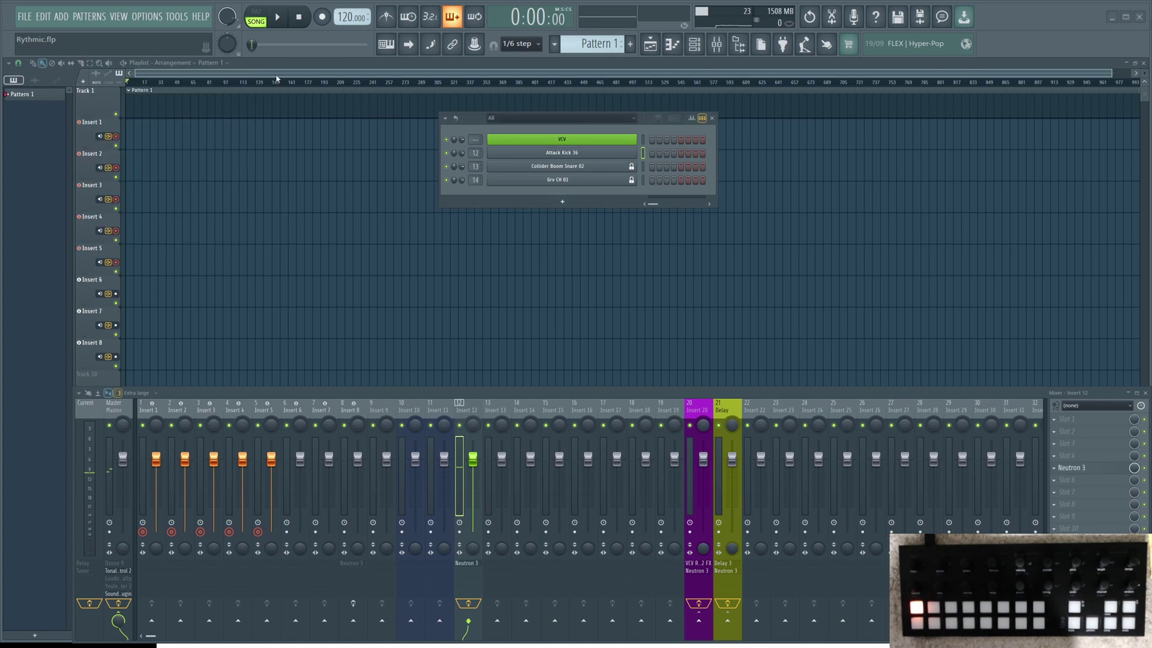
Set Attack Kick 36 to receive from T-1 channel 1 and Collider Boom Snare 02 from channel 2
{"action": "right_click", "coordinate": [568, 154]}
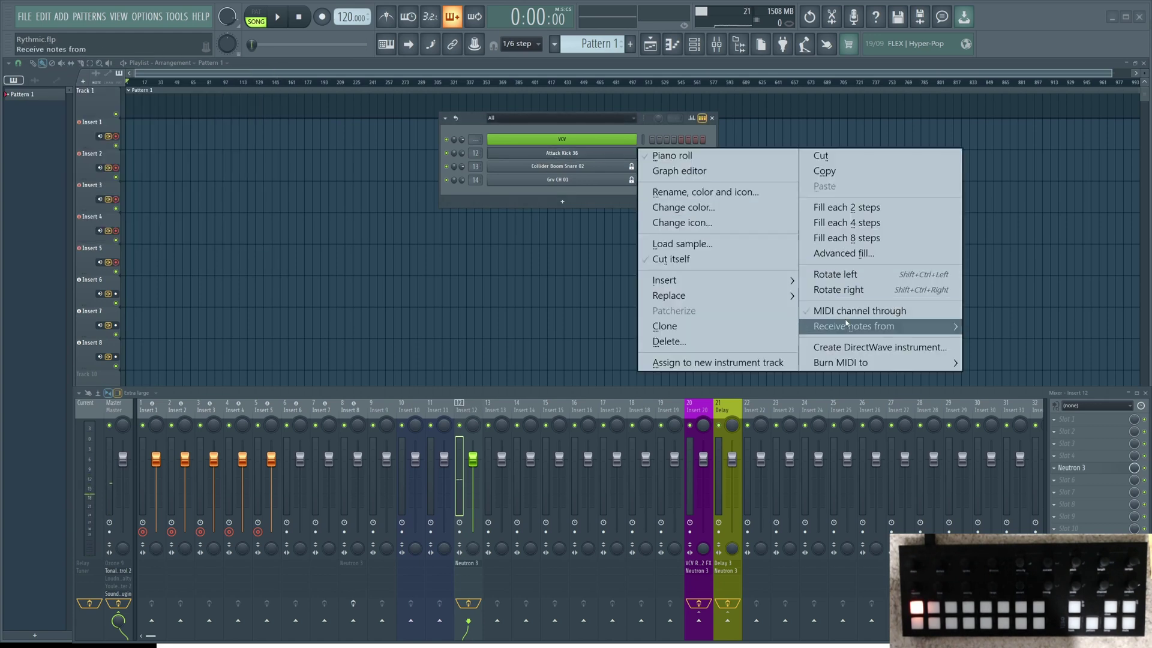
{"action": "mouse_move", "coordinate": [848, 329]}
{"action": "mouse_move", "coordinate": [1017, 396]}
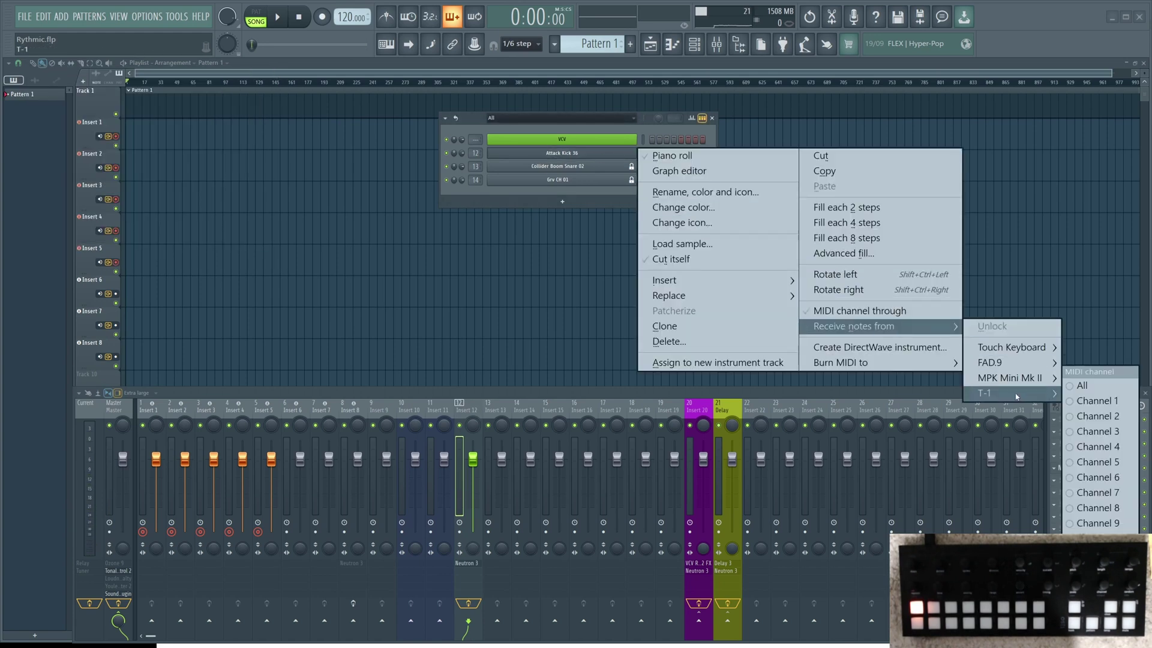
{"action": "left_click", "coordinate": [1090, 401]}
{"action": "right_click", "coordinate": [580, 166]}
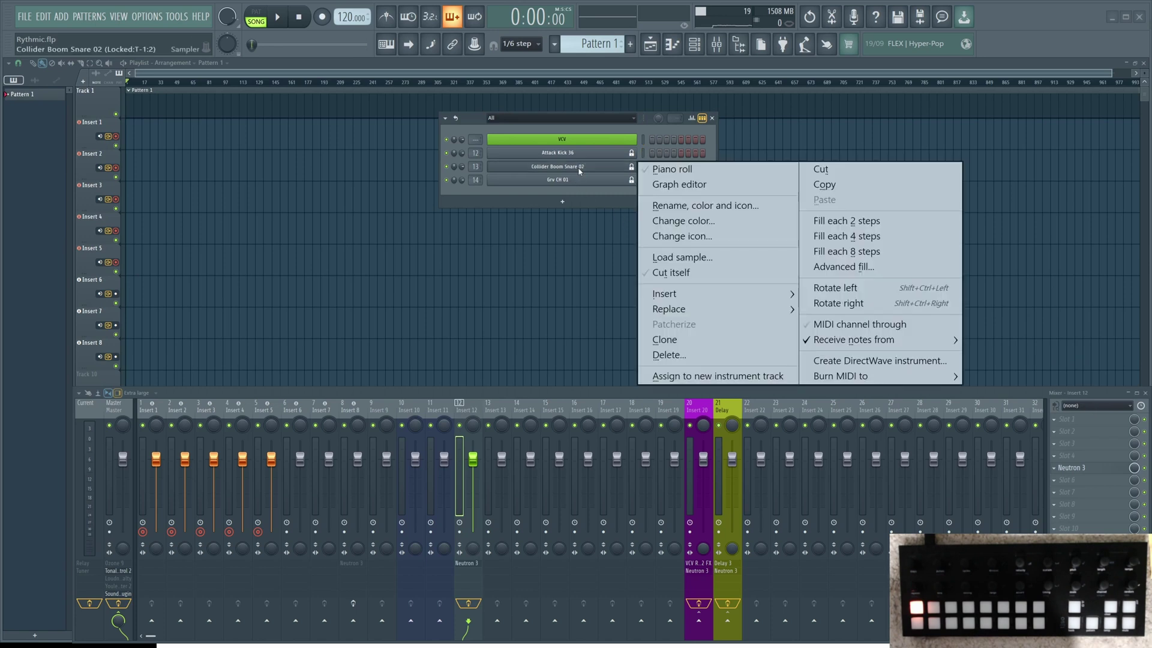
{"action": "mouse_move", "coordinate": [1009, 407]}
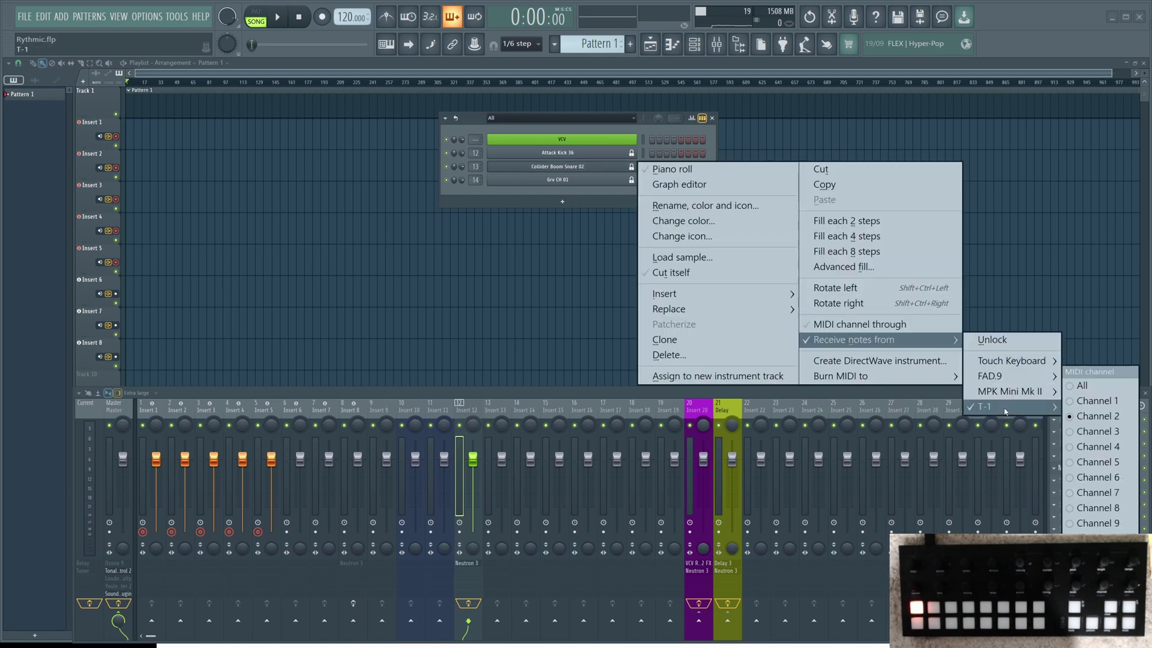
{"action": "left_click", "coordinate": [1077, 418]}
Set Grv CH 01 to receive notes from T-1 MIDI channel 3
{"action": "right_click", "coordinate": [599, 181]}
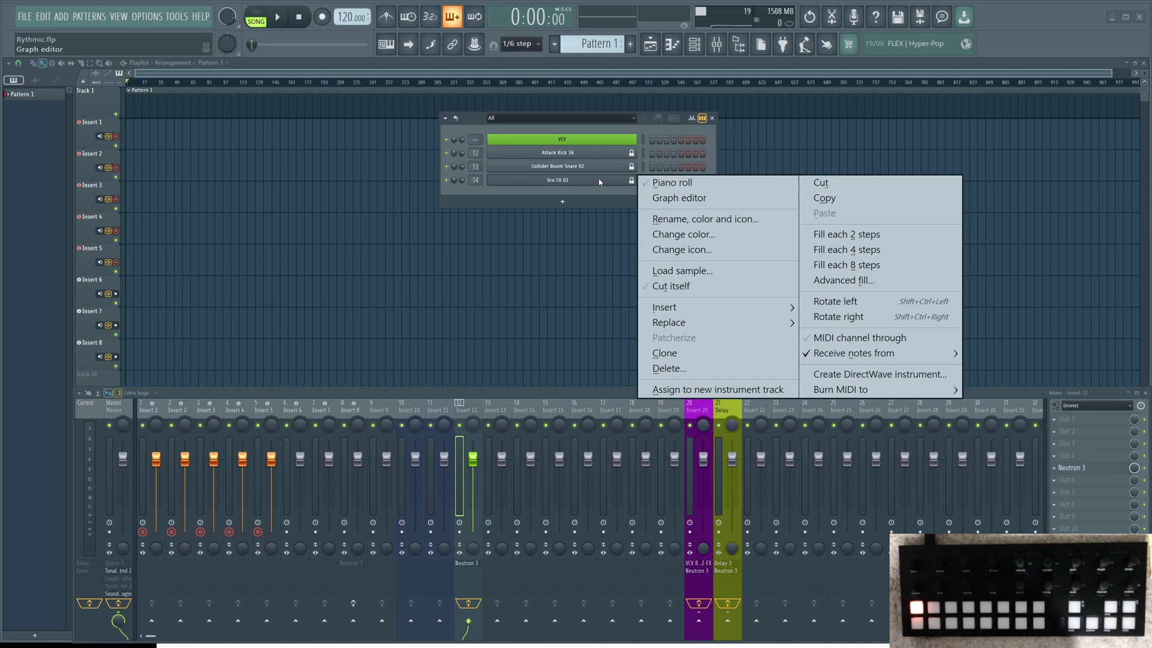
{"action": "mouse_move", "coordinate": [937, 354]}
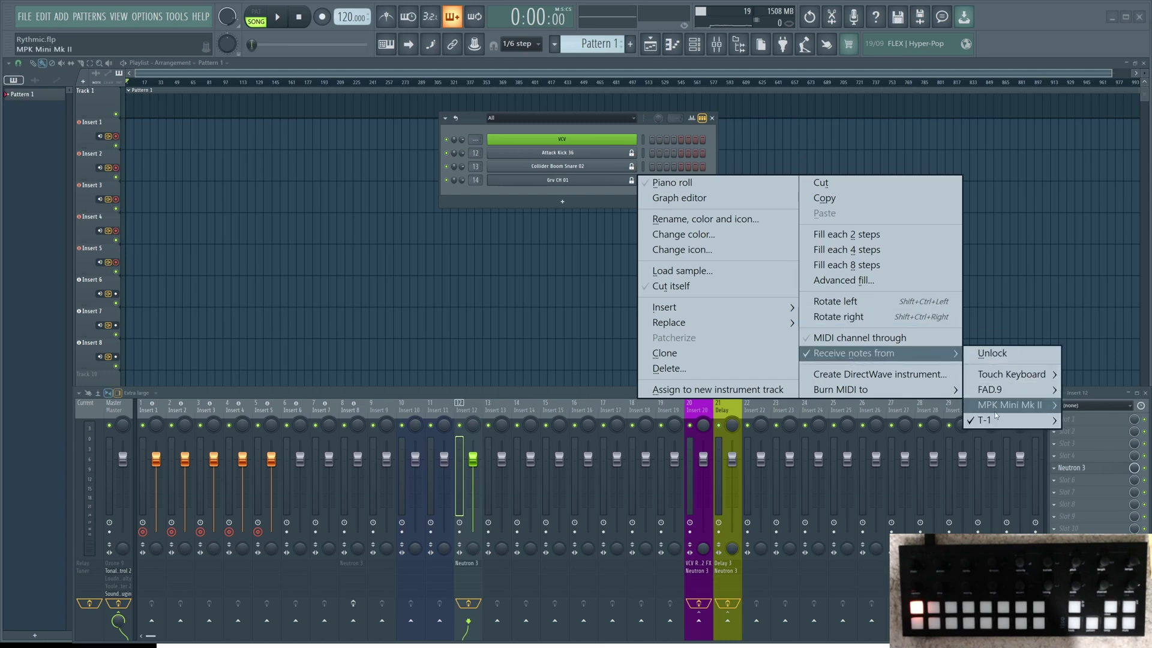
{"action": "mouse_move", "coordinate": [995, 424]}
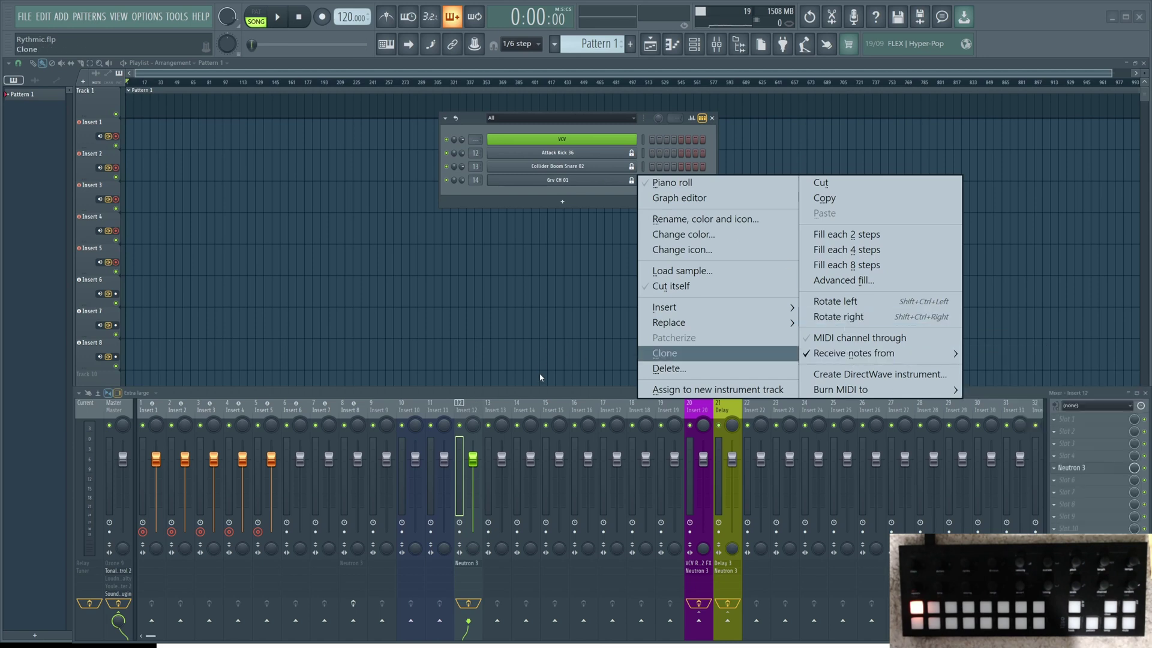
{"action": "left_click", "coordinate": [453, 168]}
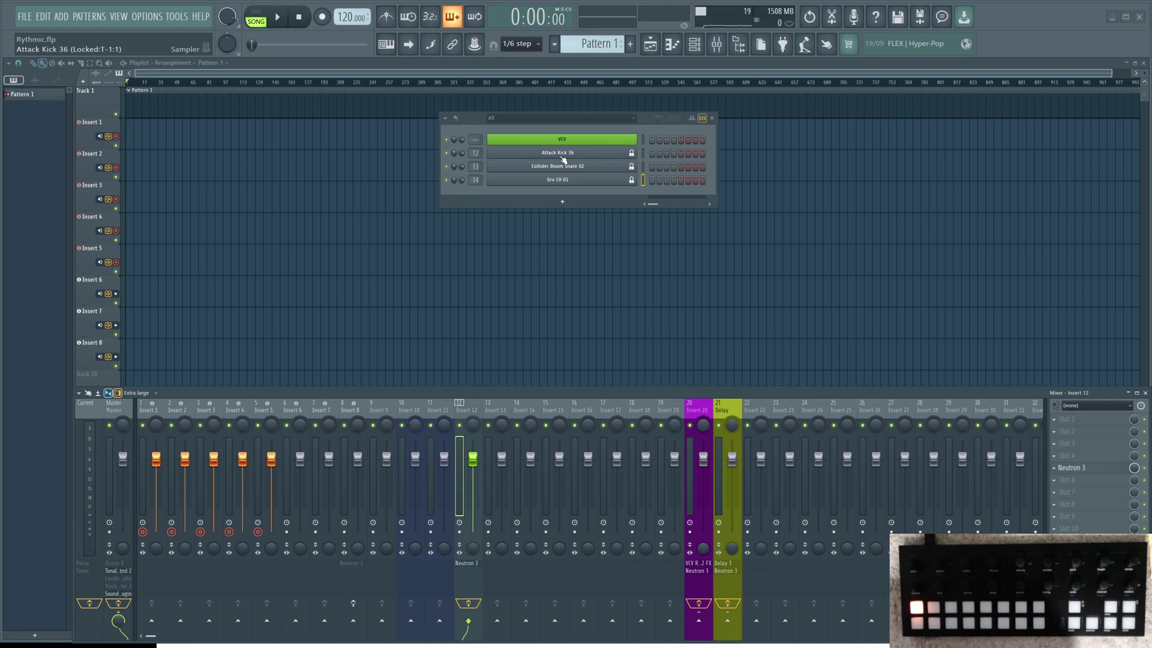
Reopen the VCV Rack patch window from the VCV channel and move it lower
{"action": "left_click", "coordinate": [700, 56]}
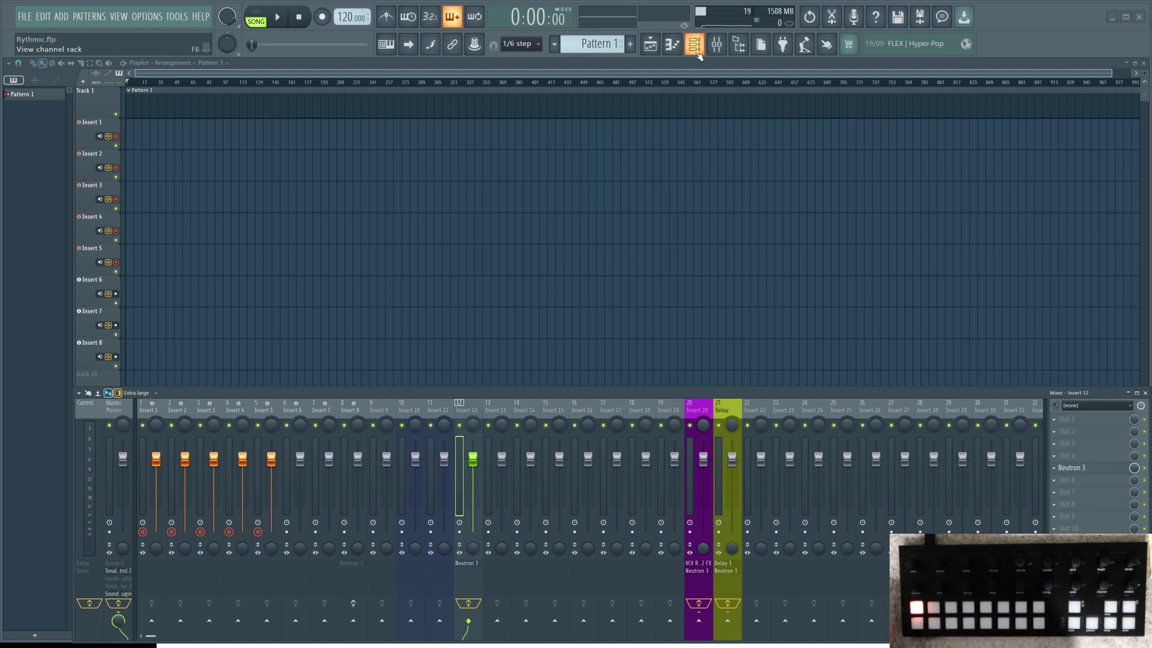
{"action": "left_click", "coordinate": [699, 56]}
{"action": "left_click", "coordinate": [573, 138]}
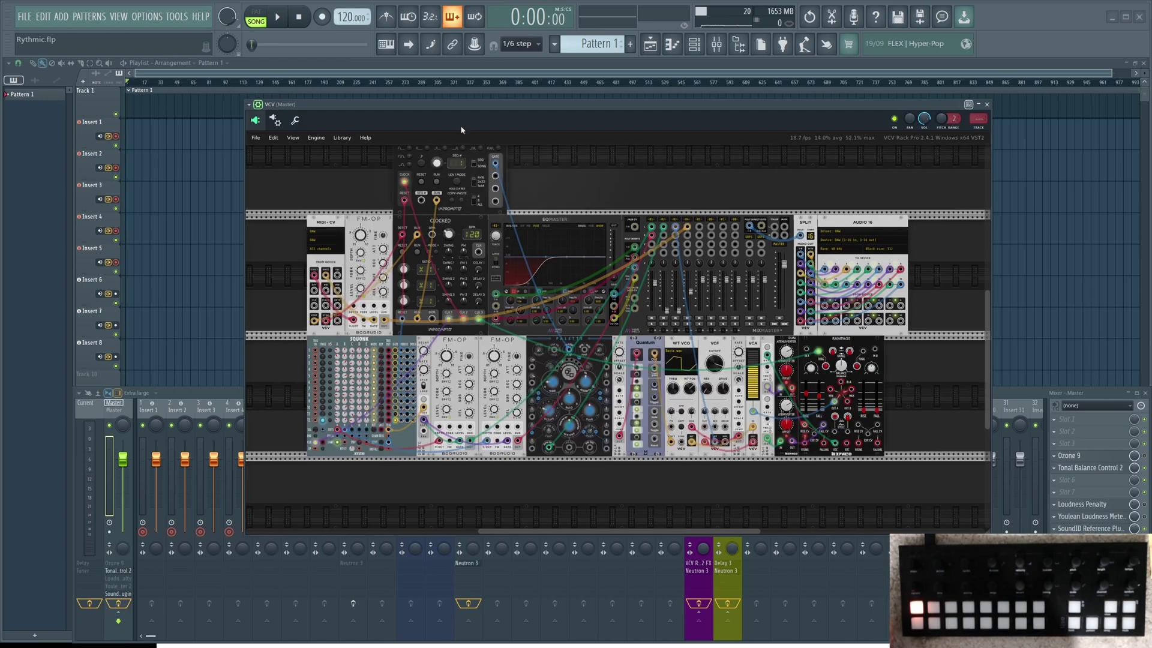
{"action": "mouse_move", "coordinate": [452, 104]}
{"action": "left_mouse_down"}
{"action": "mouse_move", "coordinate": [411, 114]}
{"action": "mouse_move", "coordinate": [433, 131]}
{"action": "mouse_move", "coordinate": [451, 120]}
{"action": "left_mouse_up"}
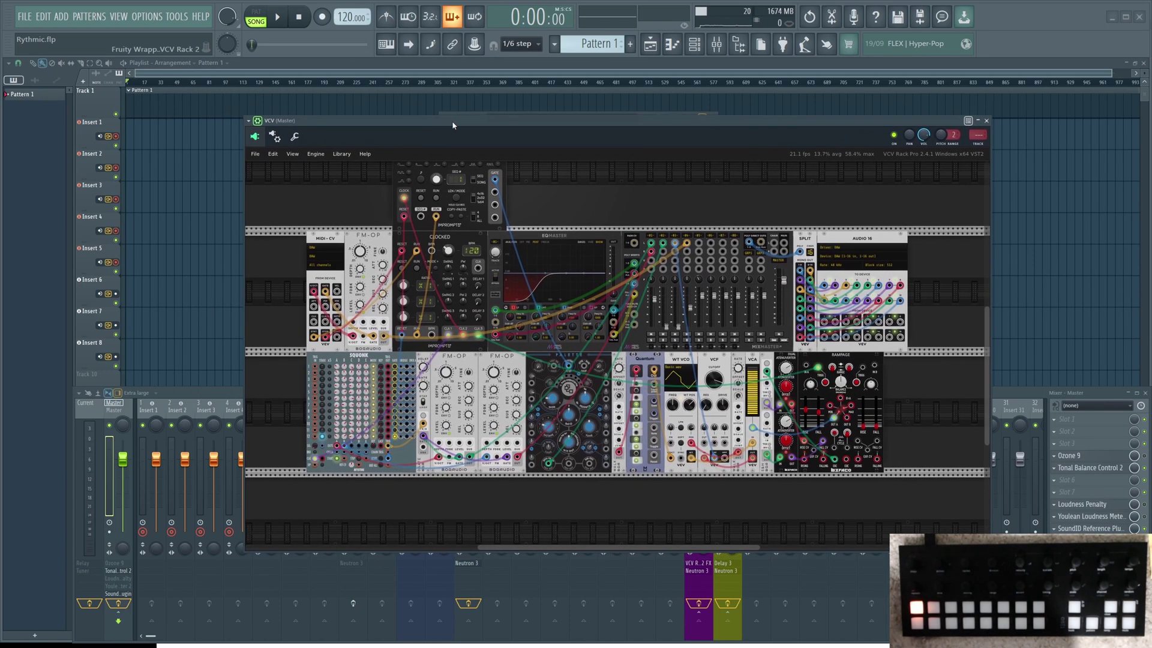
{"action": "right_click", "coordinate": [322, 18]}
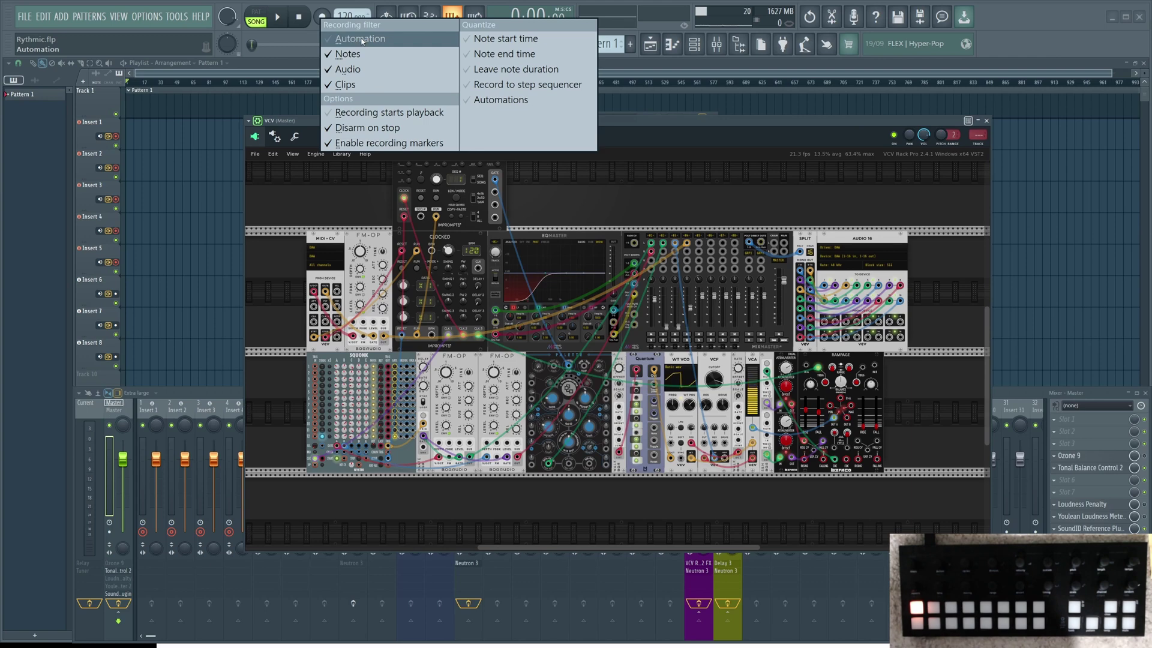
Close the recording options and reposition the VCV Rack window
{"action": "left_click", "coordinate": [1012, 7]}
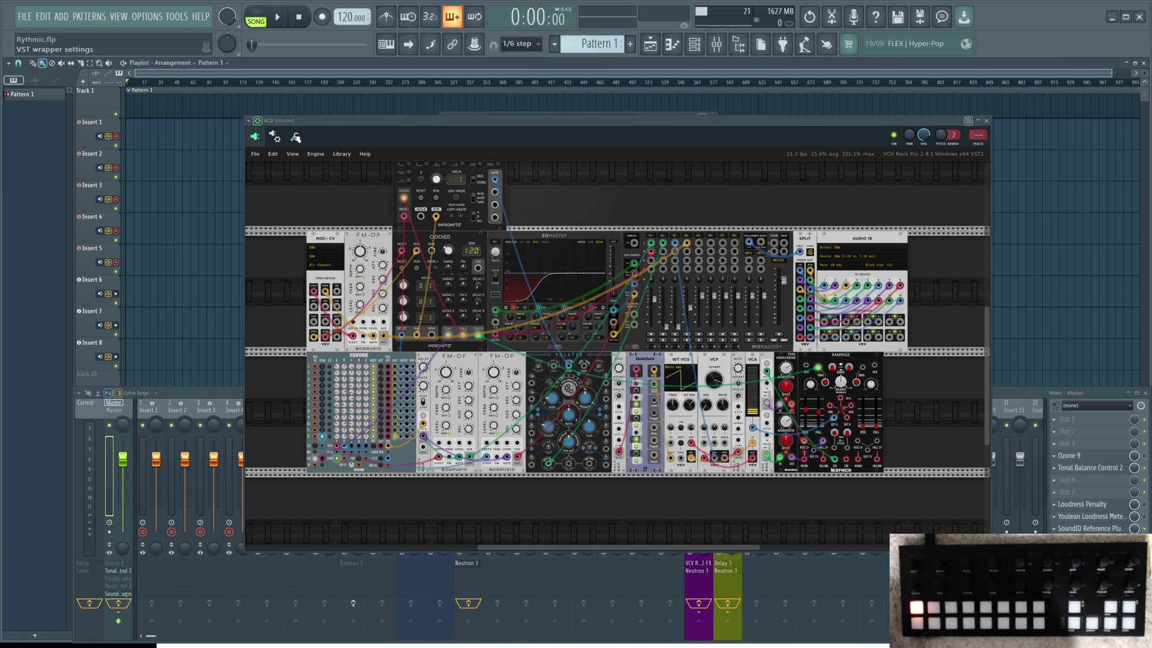
{"action": "left_click_drag", "start_coordinate": [362, 127], "coordinate": [362, 140]}
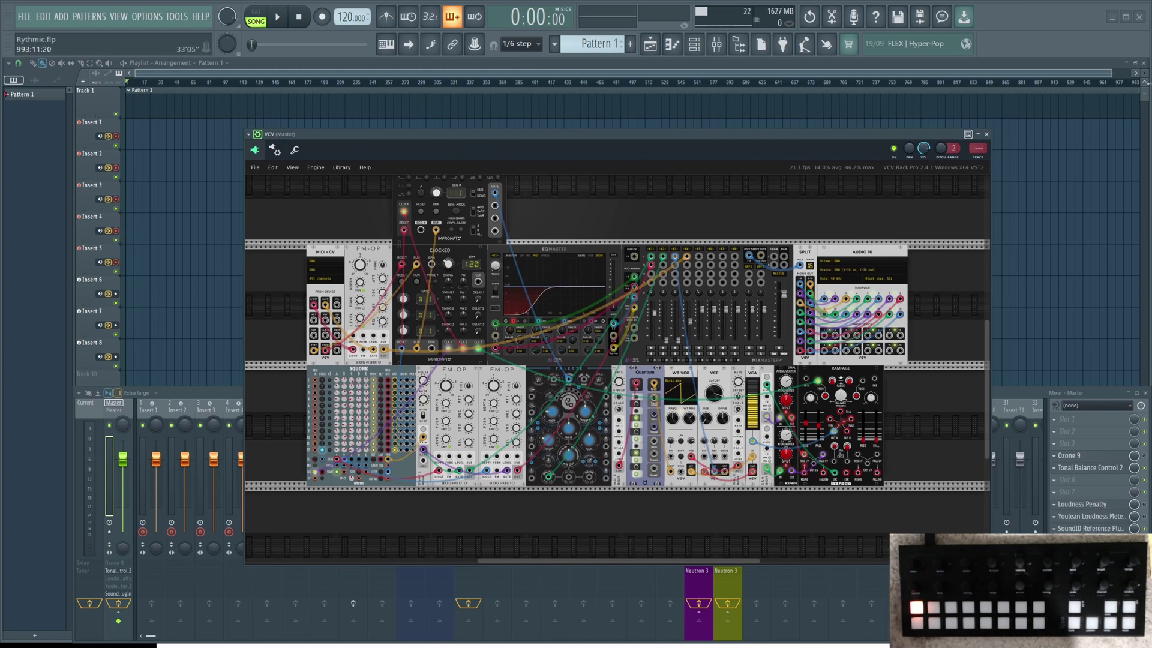
{"action": "left_click_drag", "start_coordinate": [643, 141], "coordinate": [654, 100]}
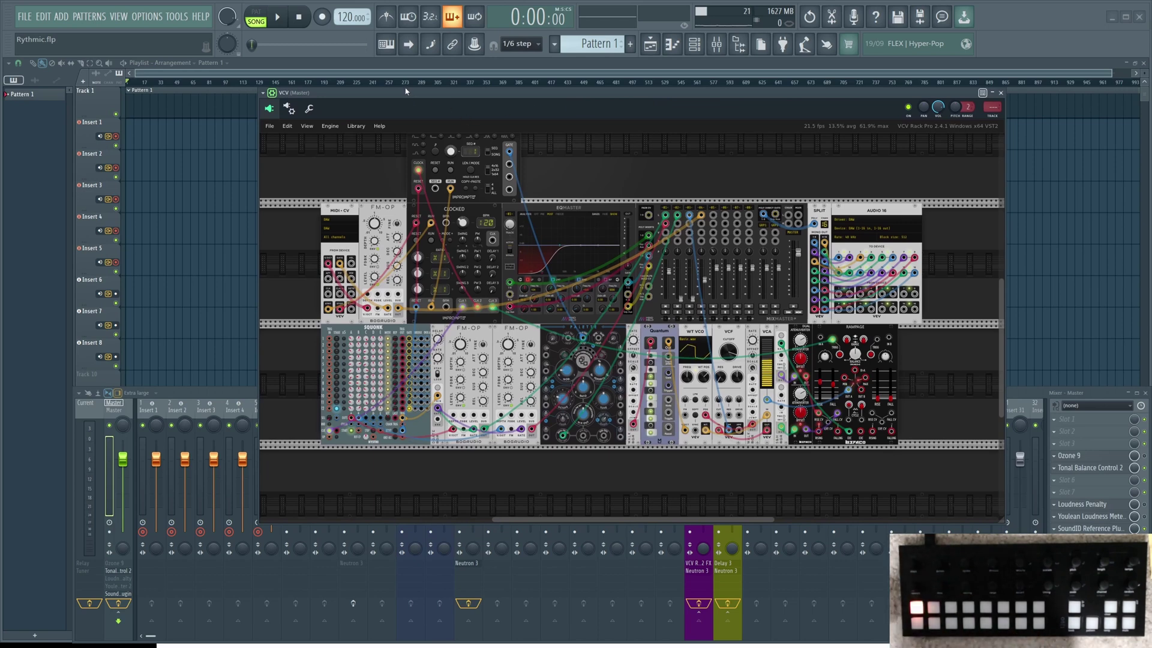
{"action": "left_click_drag", "start_coordinate": [408, 95], "coordinate": [360, 105]}
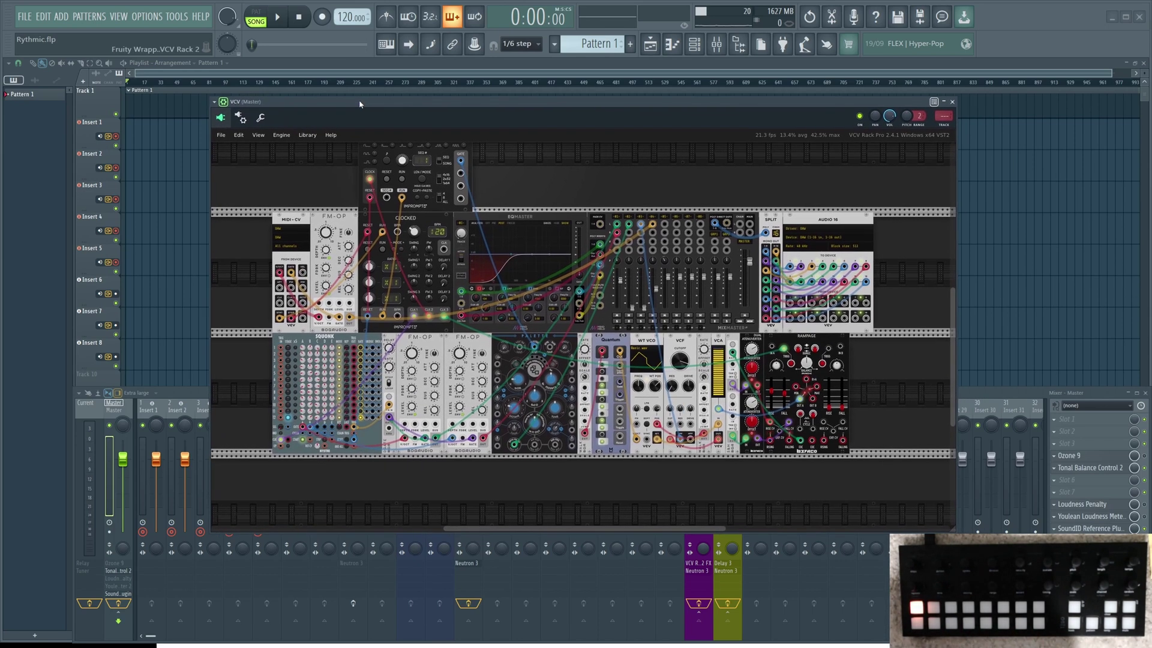
Arm FL Studio's record mode and settle the VCV Rack window's position
{"action": "left_click", "coordinate": [323, 18]}
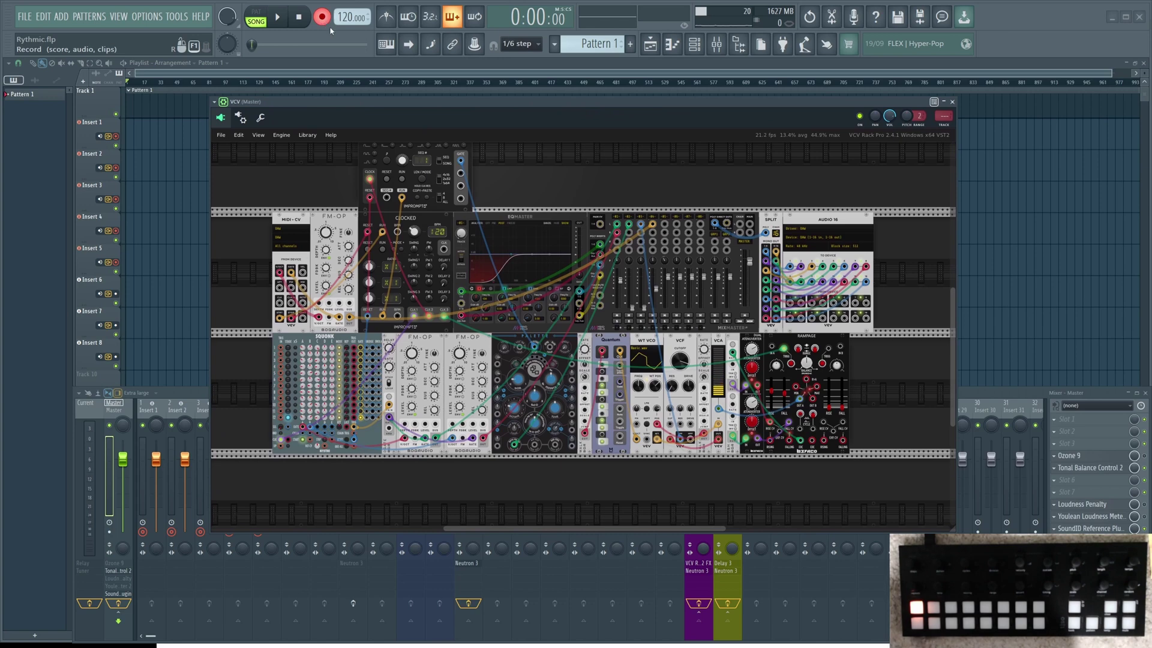
{"action": "left_click_drag", "start_coordinate": [492, 104], "coordinate": [548, 93]}
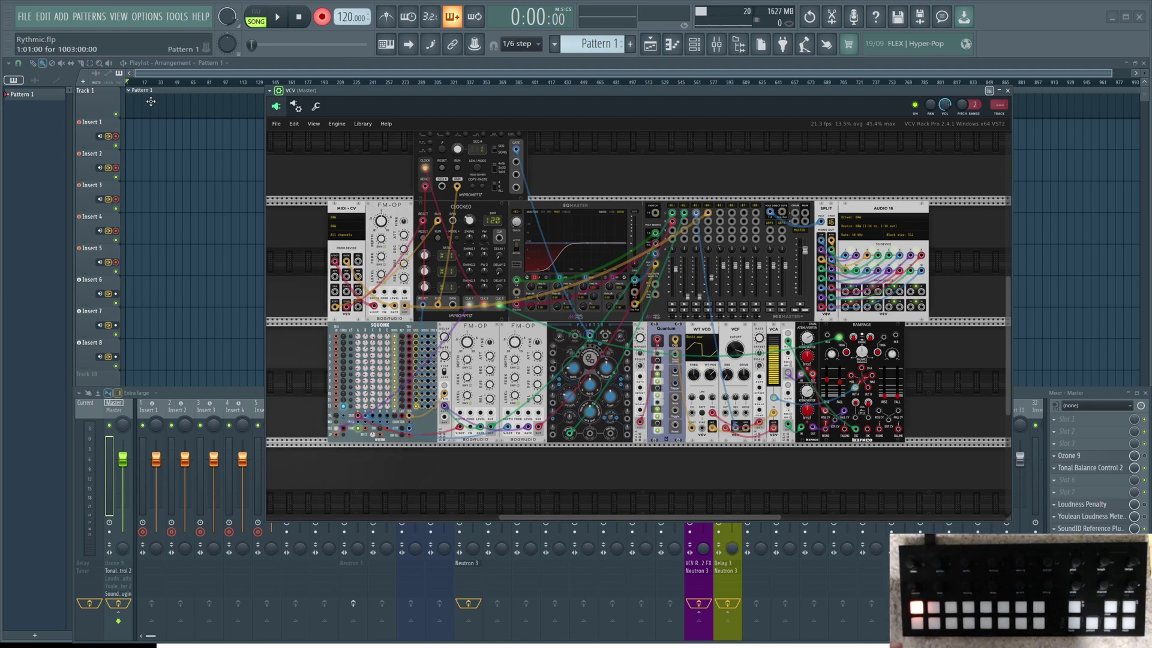
{"action": "left_click_drag", "start_coordinate": [392, 93], "coordinate": [351, 144]}
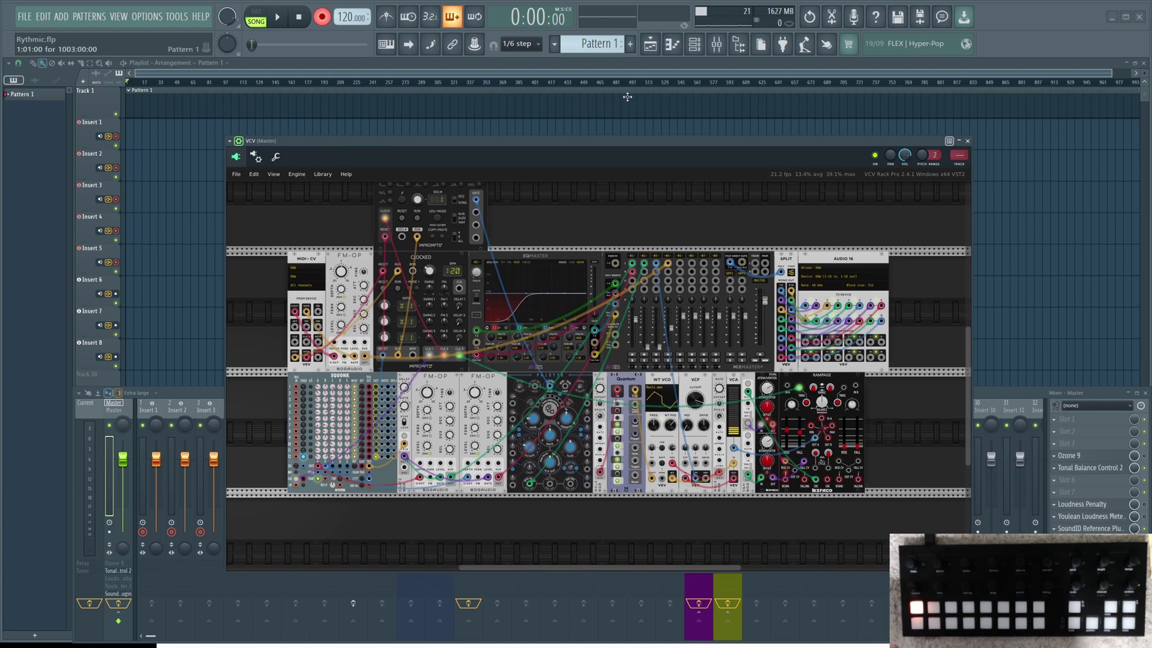
{"action": "left_click_drag", "start_coordinate": [568, 144], "coordinate": [582, 84]}
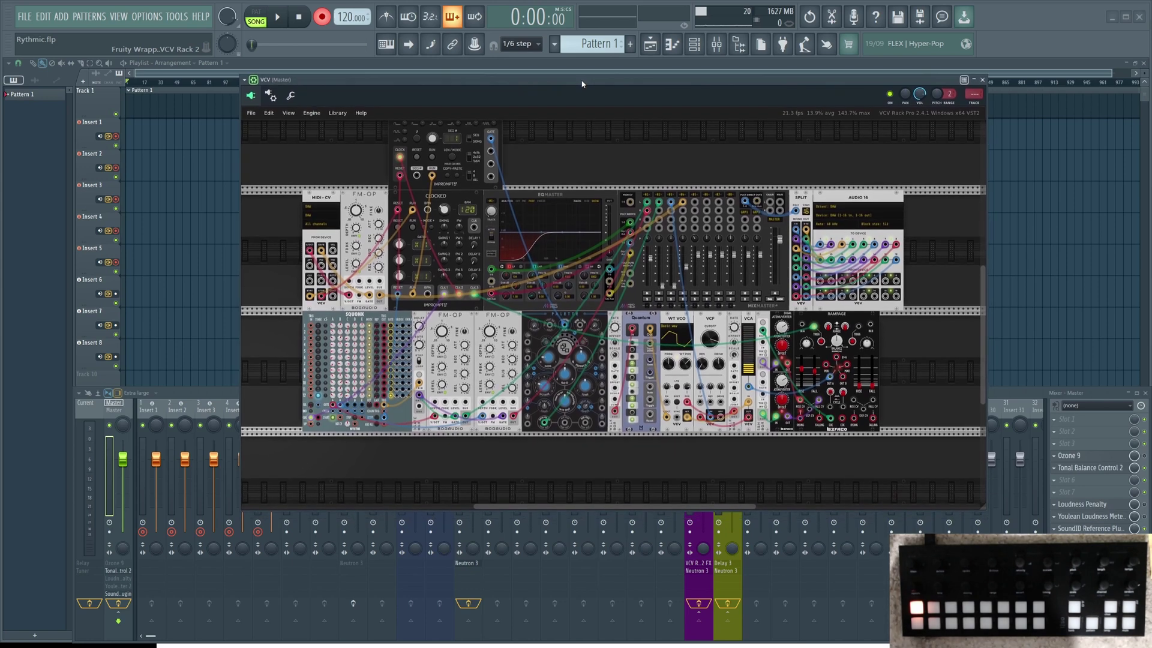
Start recording a roughly 2.5-minute live T-1 and VCV Rack performance
{"action": "left_click", "coordinate": [280, 18]}
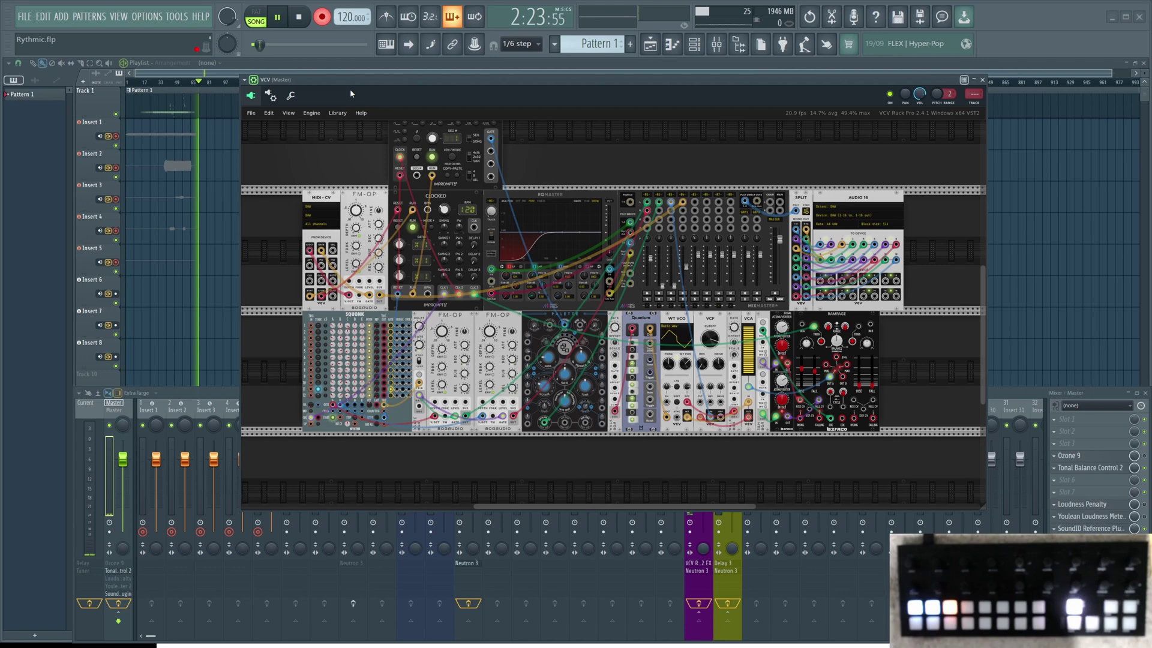
Stop recording, turn off the patch's Clocked Run master clock, and close VCV Rack
{"action": "key", "text": "space"}
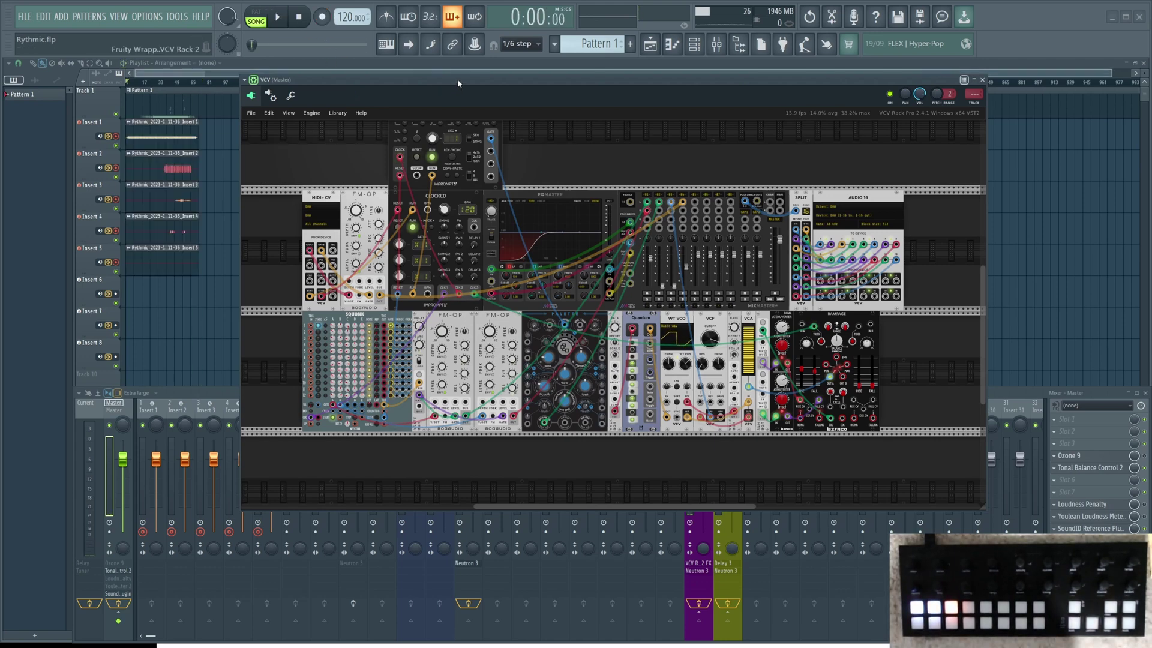
{"action": "left_click_drag", "start_coordinate": [458, 83], "coordinate": [513, 149]}
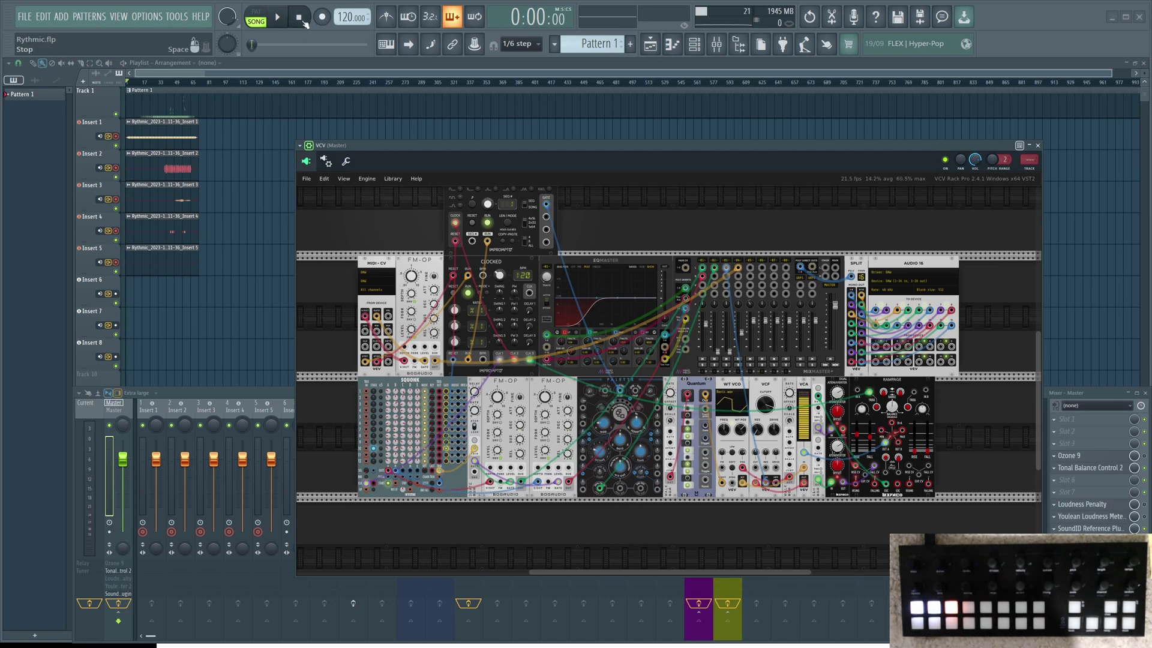
{"action": "mouse_move", "coordinate": [417, 298]}
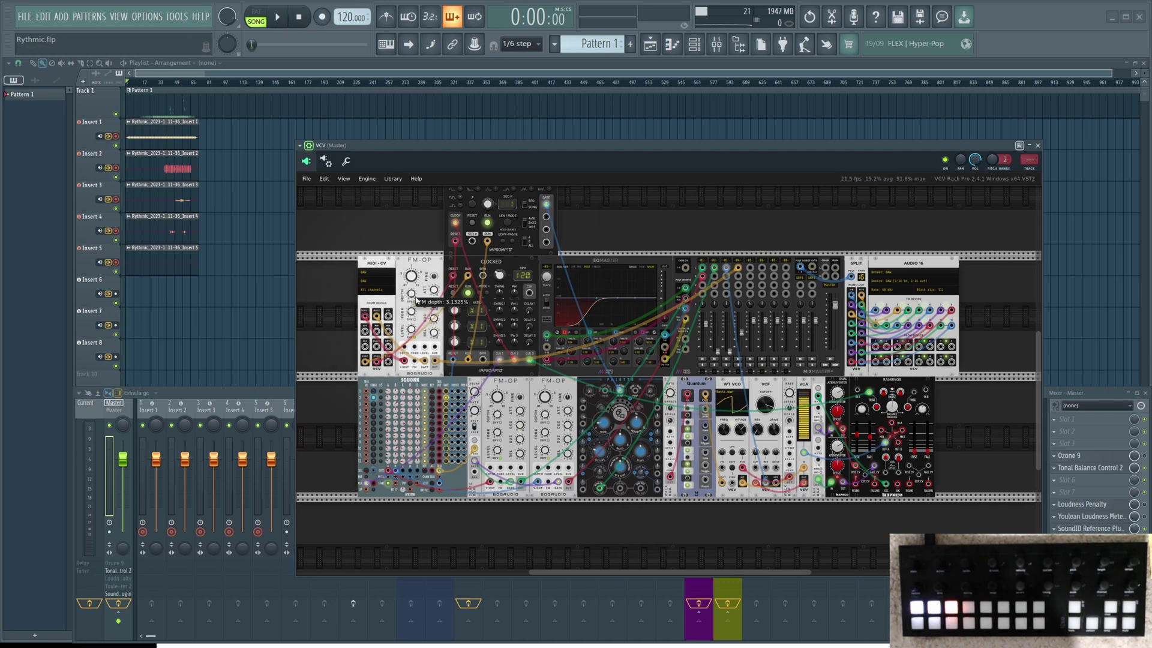
{"action": "left_click", "coordinate": [474, 296]}
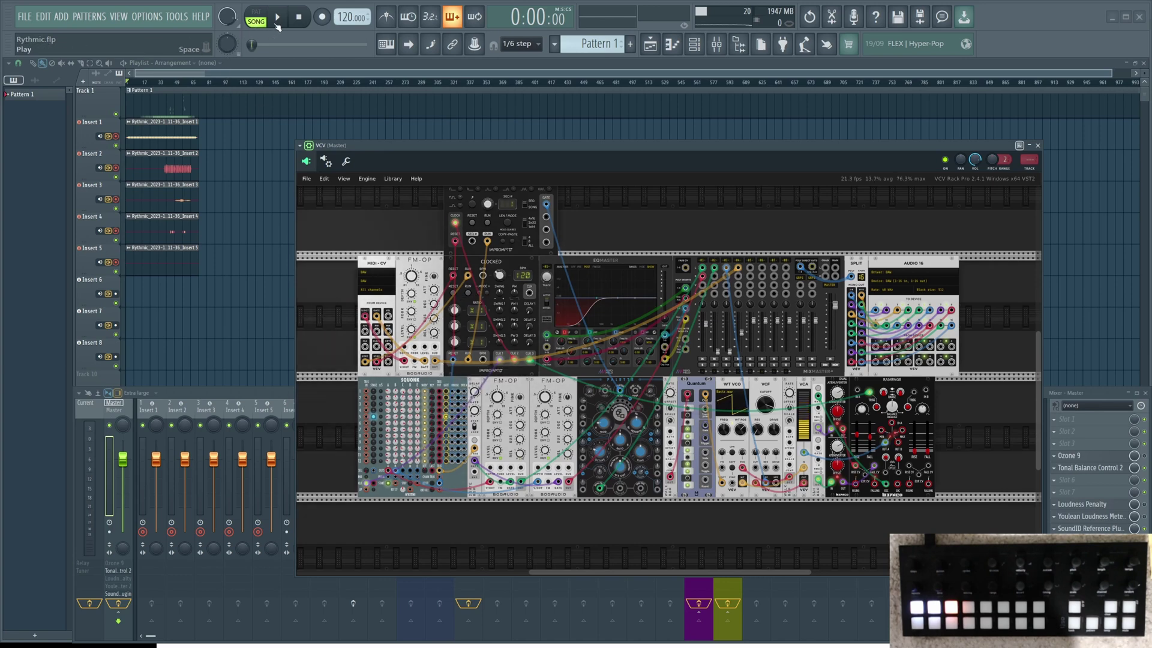
{"action": "left_click", "coordinate": [1038, 145]}
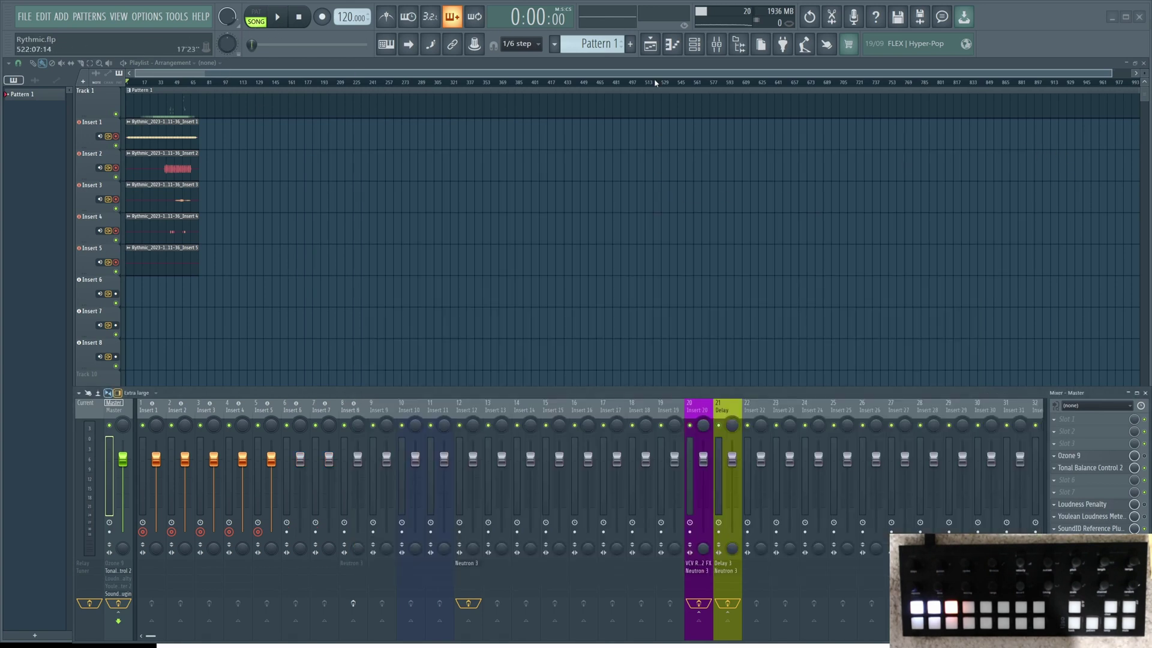
Delete the VCV channel from the Channel Rack
{"action": "left_click", "coordinate": [694, 44]}
{"action": "right_click", "coordinate": [555, 141]}
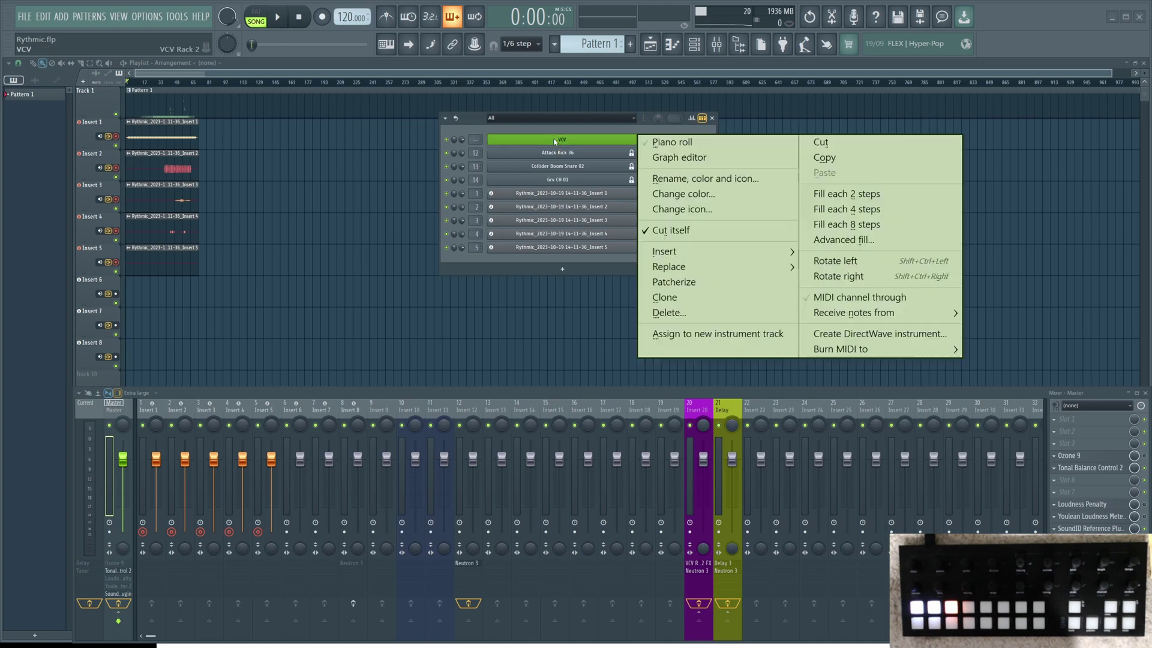
{"action": "left_click", "coordinate": [670, 313]}
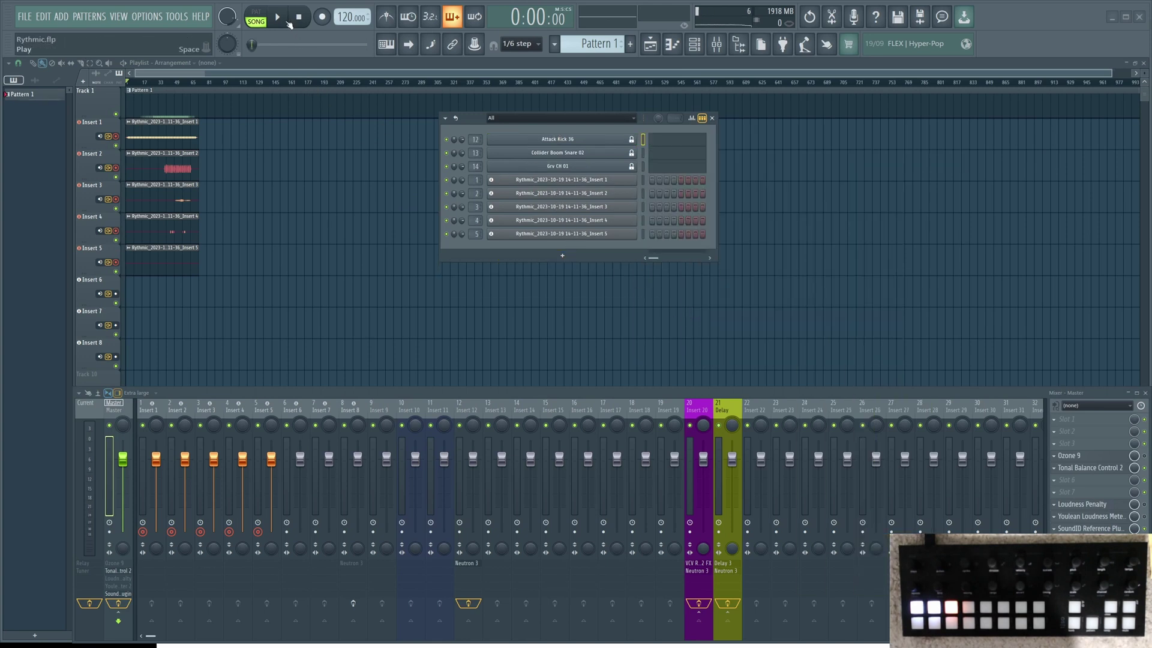
Play back the five recorded Insert clips, closing the channel rack and jumping the playhead ahead twice
{"action": "left_click", "coordinate": [282, 18]}
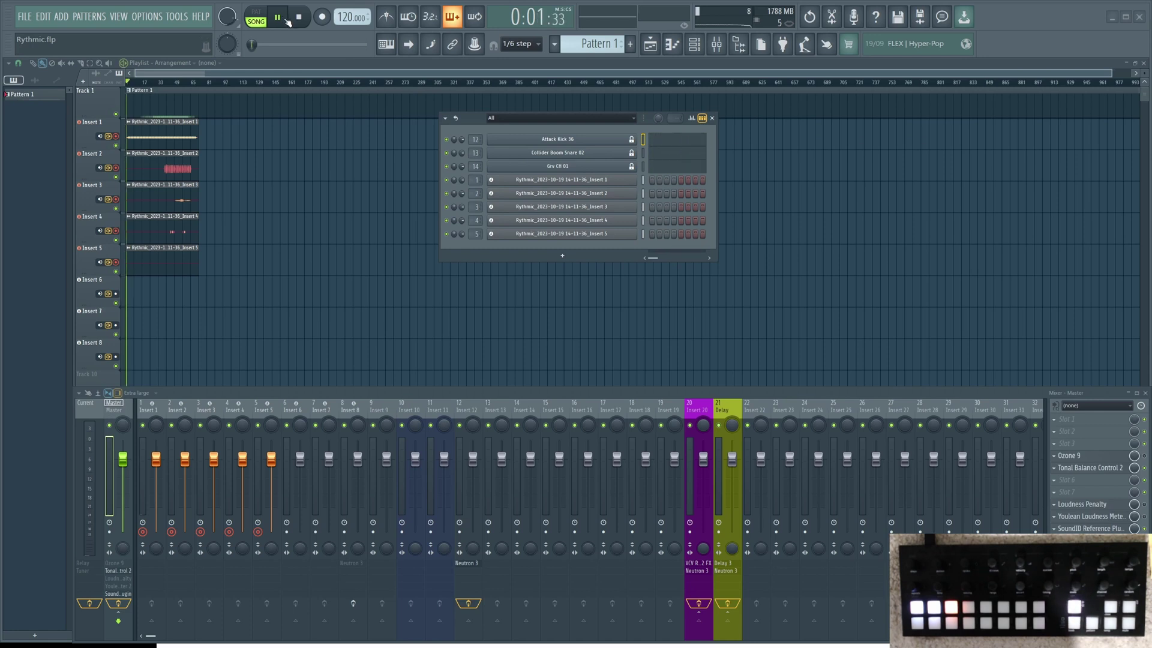
{"action": "left_click", "coordinate": [713, 118]}
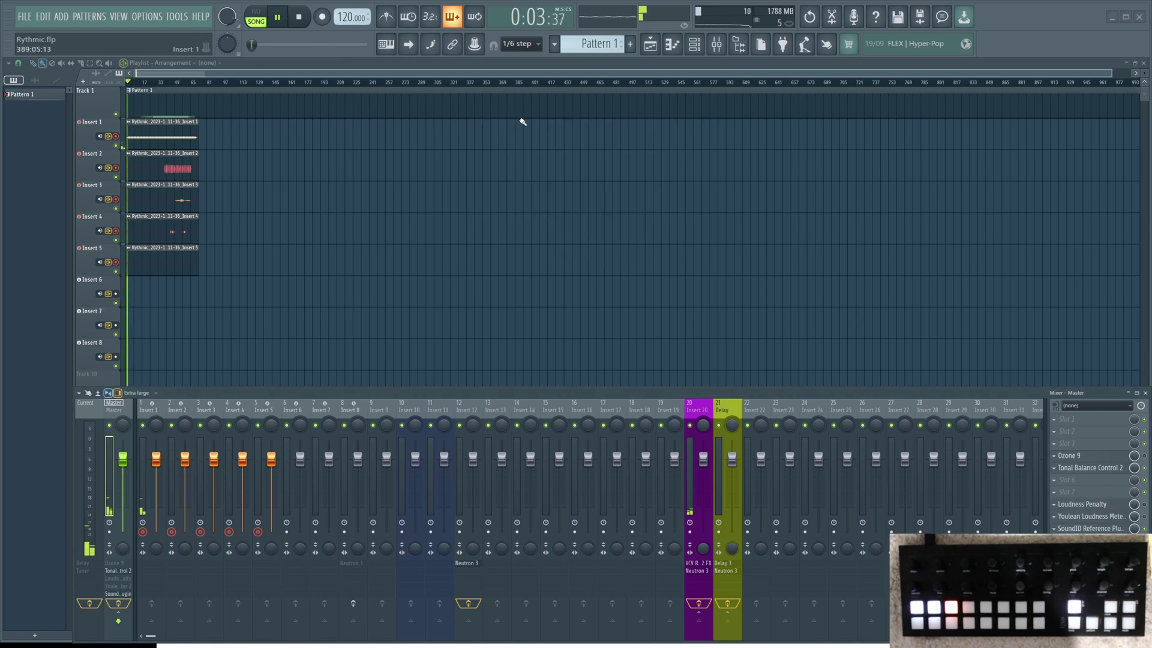
{"action": "left_click", "coordinate": [150, 84]}
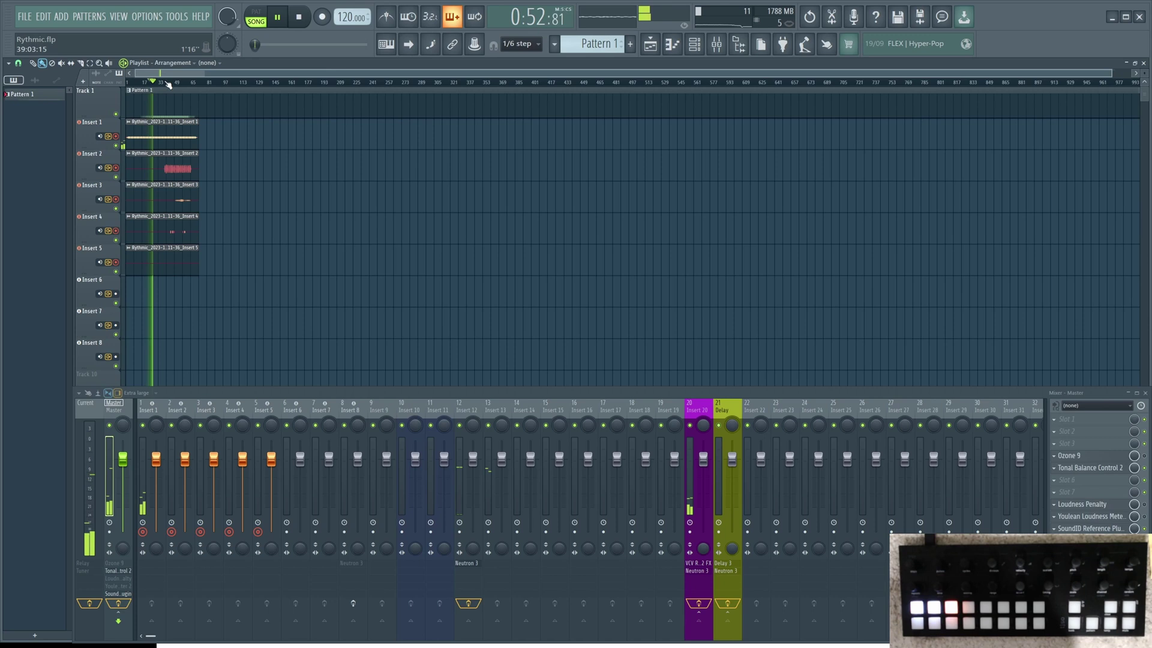
{"action": "left_click", "coordinate": [169, 84]}
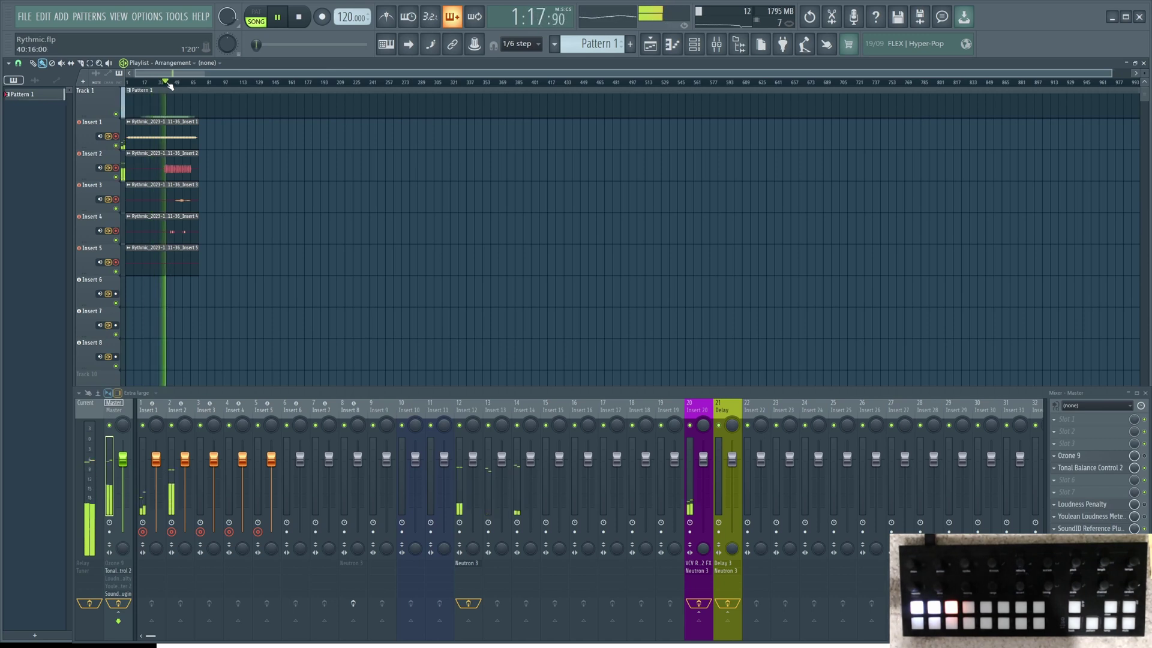